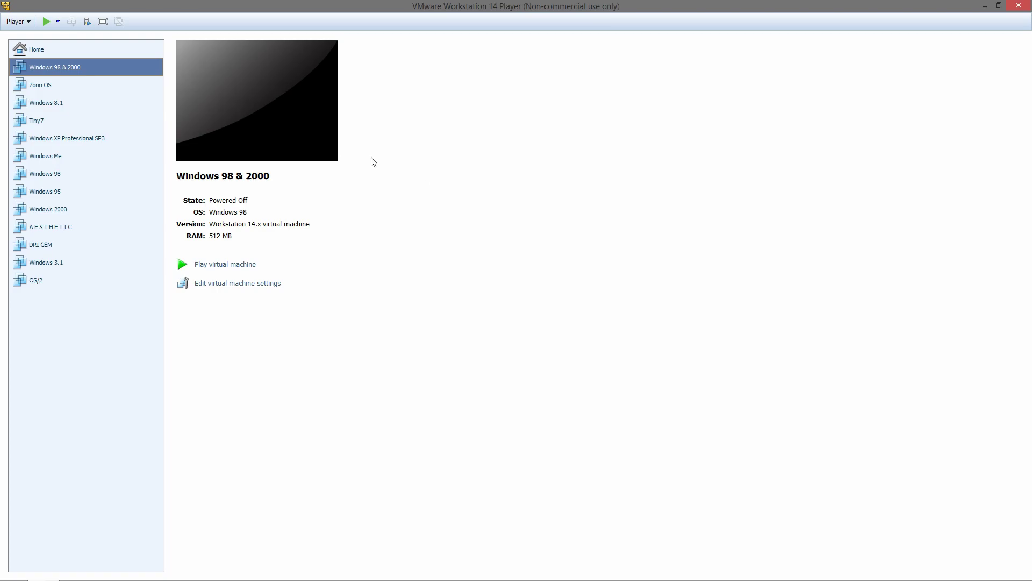
Step: Review the Windows 98 & 2000 machine's hardware settings and accept them with OK
{"action": "right_click", "coordinate": [71, 65]}
{"action": "left_click", "coordinate": [86, 87]}
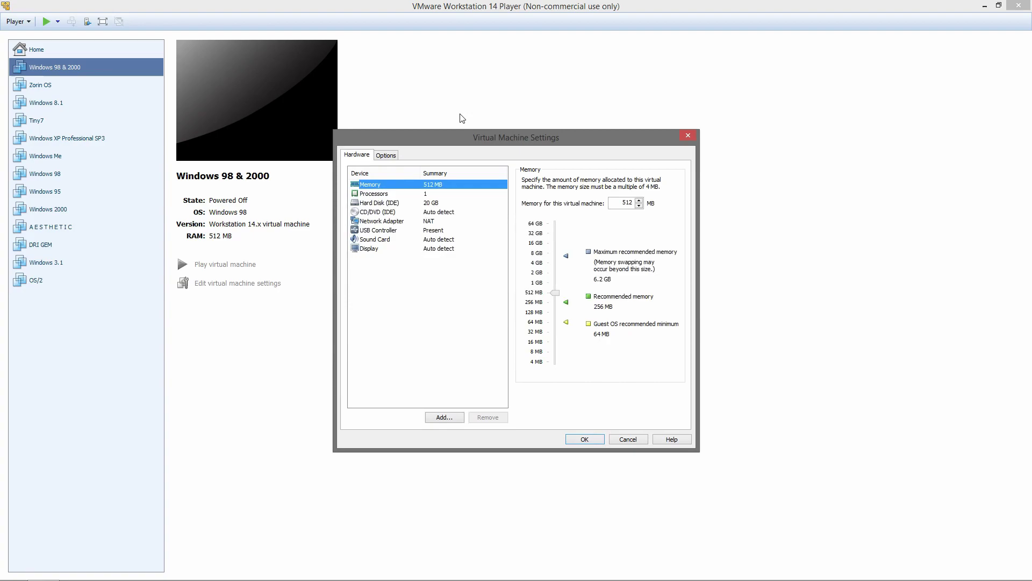
{"action": "left_click_drag", "start_coordinate": [497, 141], "coordinate": [499, 92]}
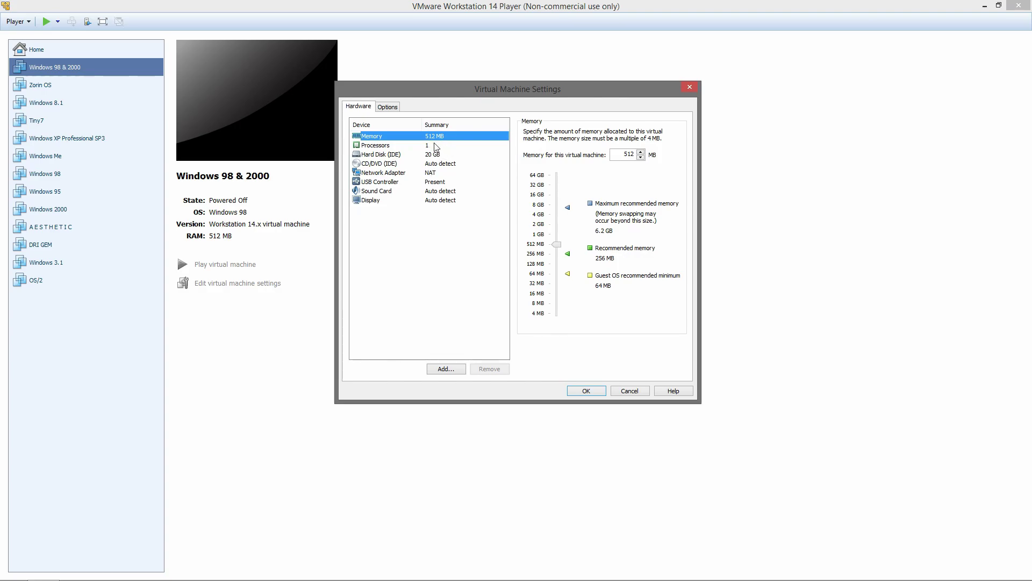
{"action": "left_click", "coordinate": [597, 393]}
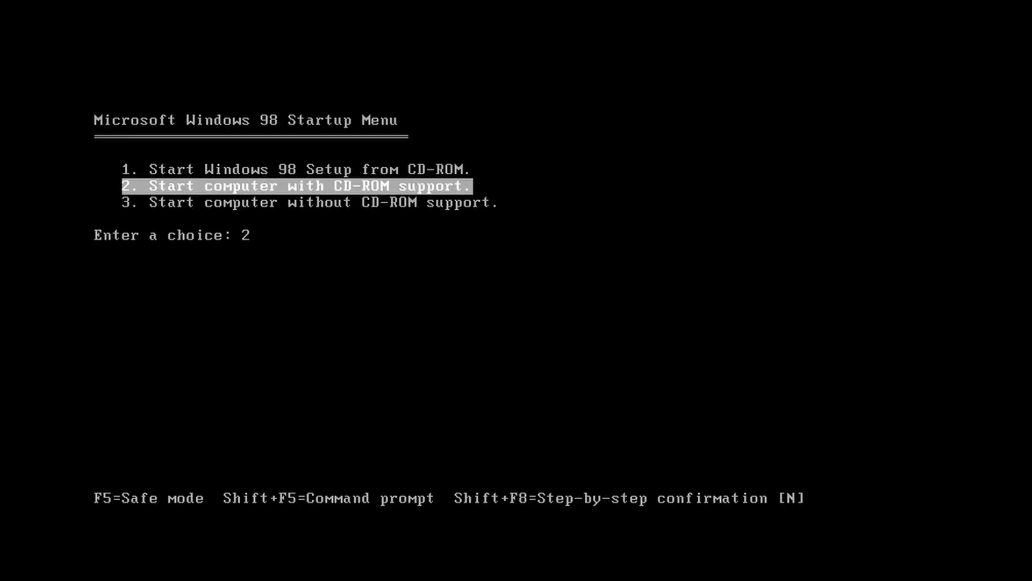
Step: Boot with CD-ROM support, switch to drive D: and run fdisk
{"action": "key", "text": "Return"}
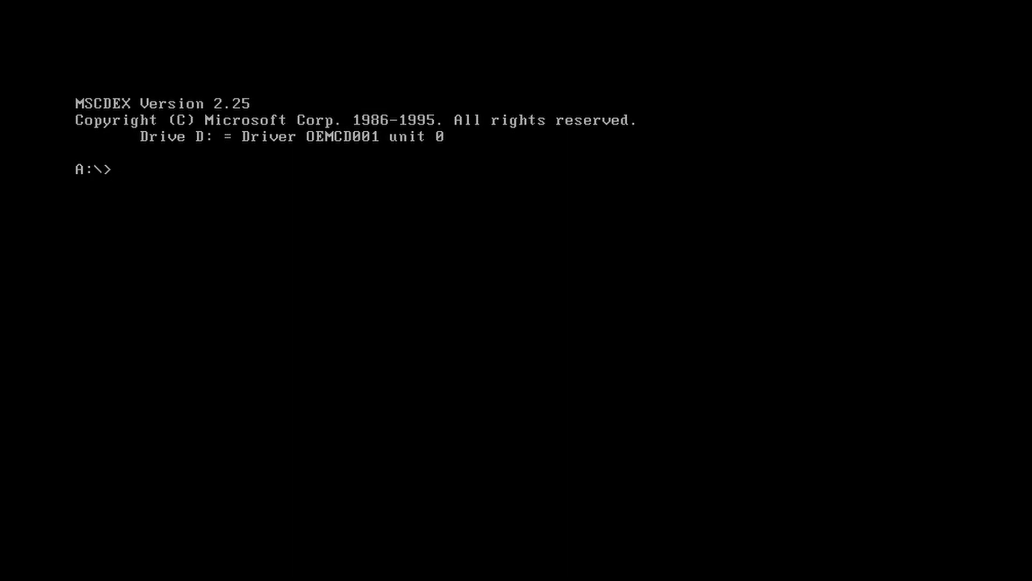
{"action": "type", "text": "d:"}
{"action": "key", "text": "Return"}
{"action": "type", "text": "fdisk"}
{"action": "key", "text": "Return"}
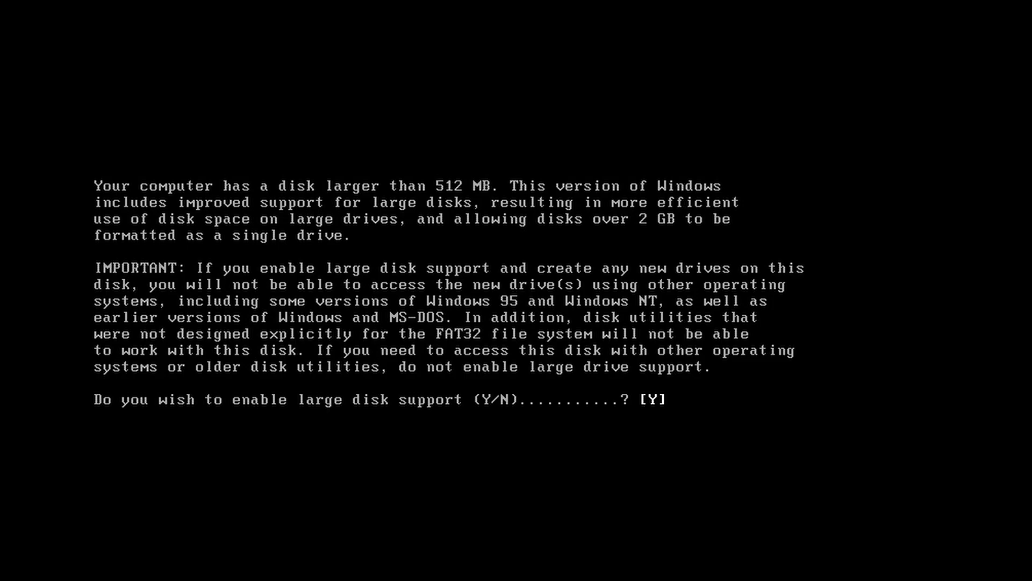
Step: Enable large disk support and check the empty disk's partition information
{"action": "key", "text": "Return"}
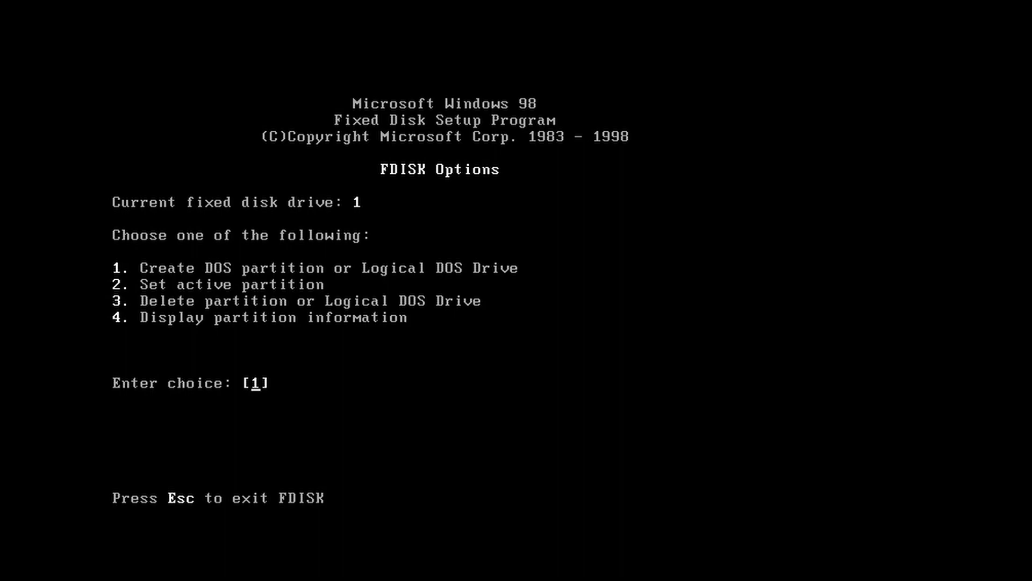
{"action": "type", "text": "4"}
{"action": "key", "text": "Return"}
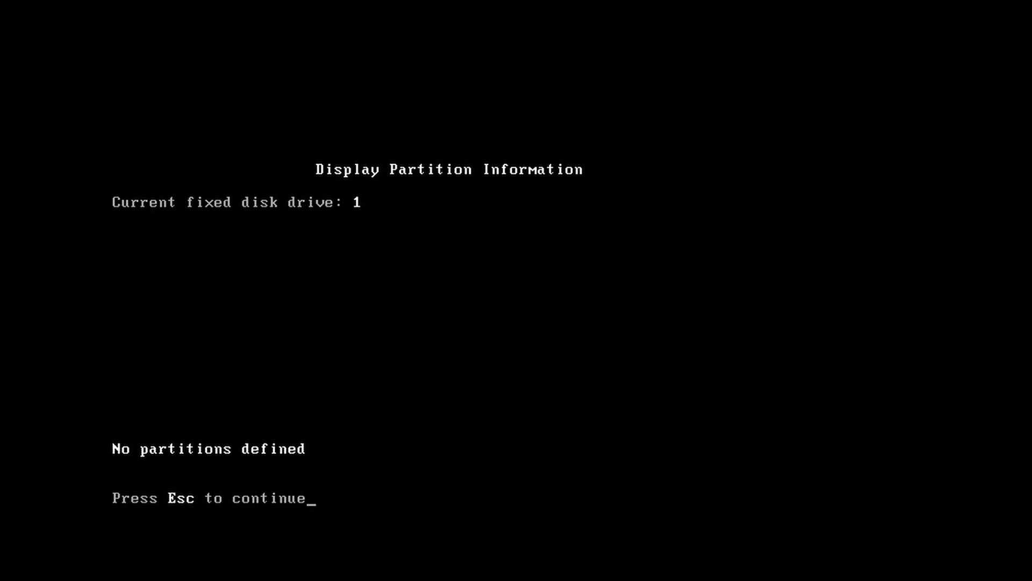
{"action": "key", "text": "Escape"}
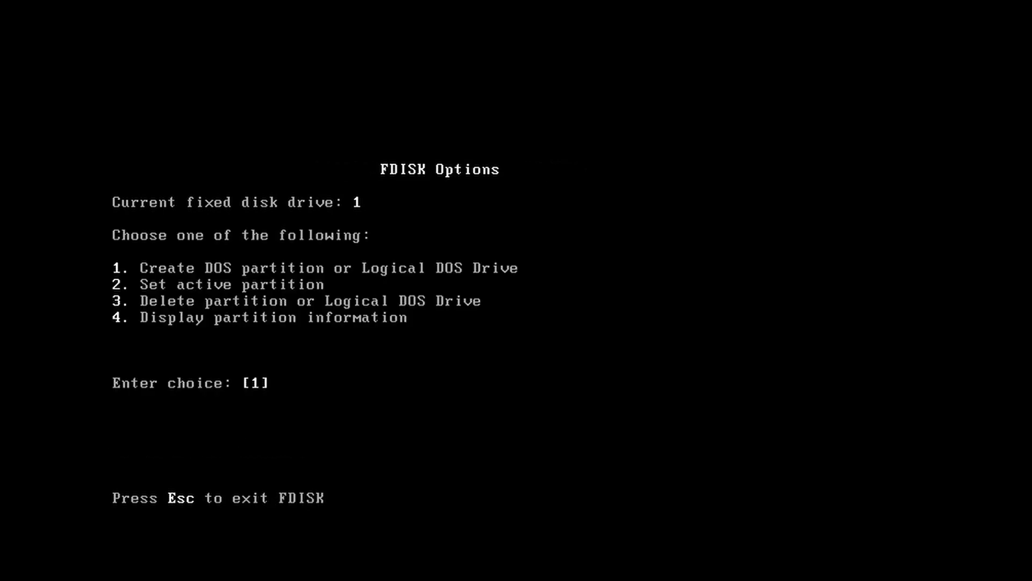
Step: Create a 10000 MB primary DOS partition instead of using the whole 20473 MB disk
{"action": "key", "text": "Return"}
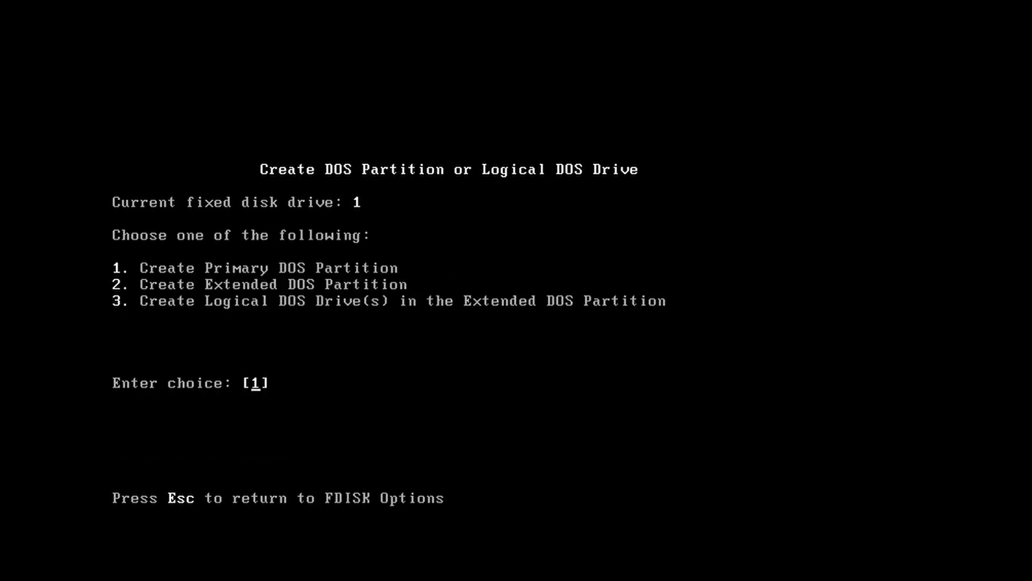
{"action": "key", "text": "Return"}
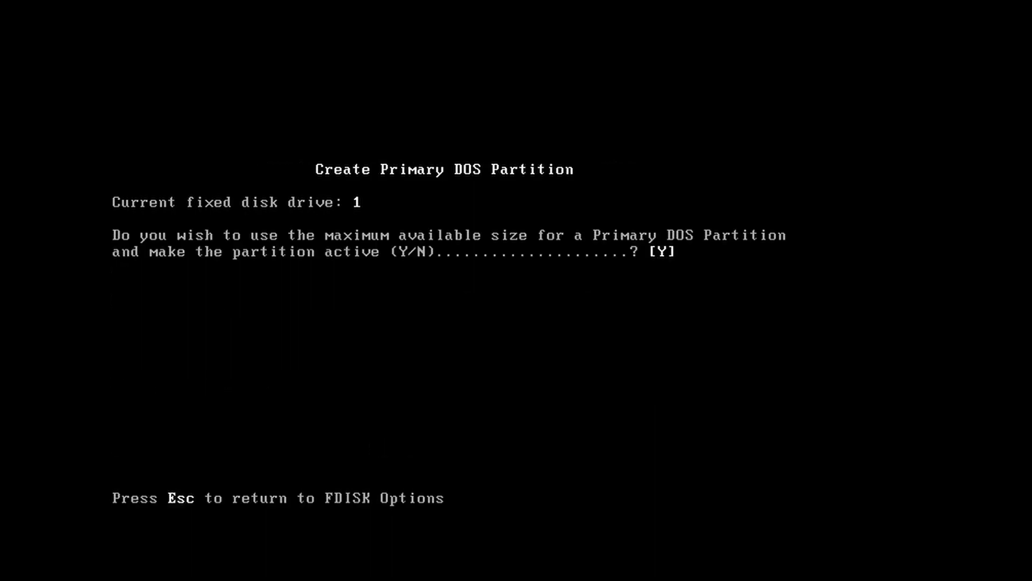
{"action": "type", "text": "N"}
{"action": "key", "text": "Return"}
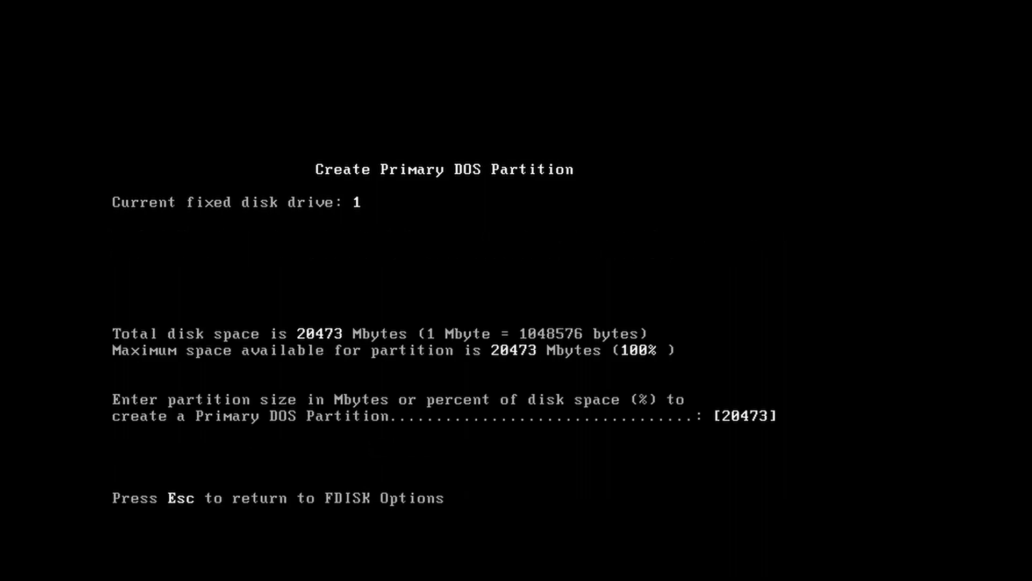
{"action": "key", "text": "BackSpace"}
{"action": "key", "text": "BackSpace"}
{"action": "key", "text": "BackSpace"}
{"action": "key", "text": "BackSpace"}
{"action": "key", "text": "BackSpace"}
{"action": "type", "text": "10000"}
{"action": "key", "text": "Return"}
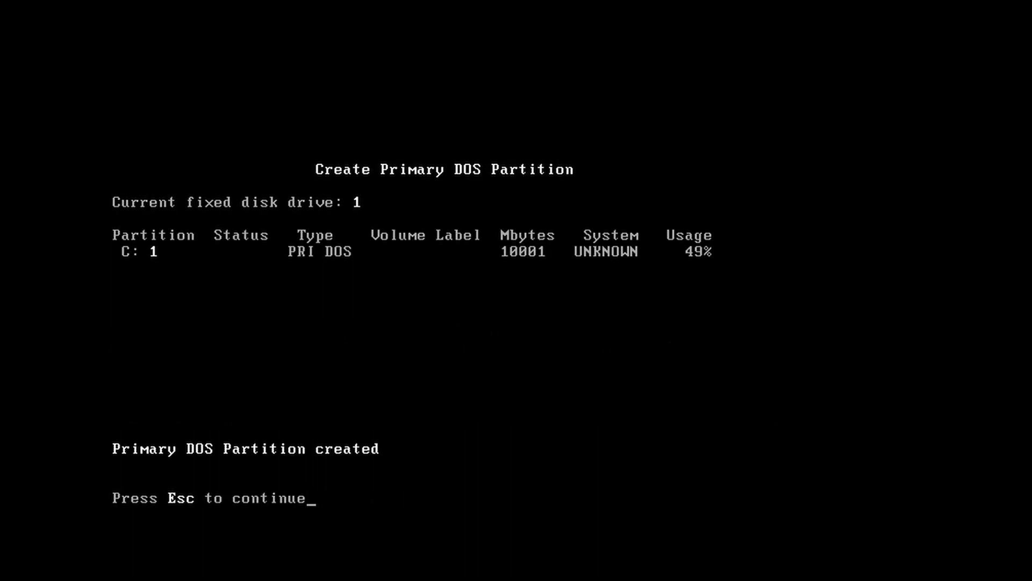
Step: Verify the new 10001 MB partition C: in the partition table
{"action": "key", "text": "Escape"}
{"action": "type", "text": "4"}
{"action": "key", "text": "Return"}
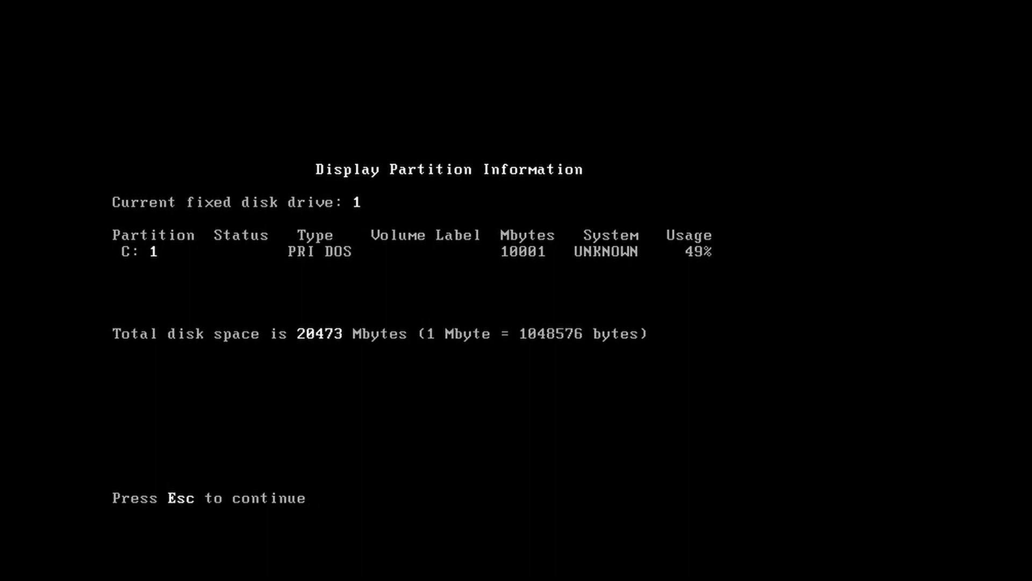
{"action": "key", "text": "Escape"}
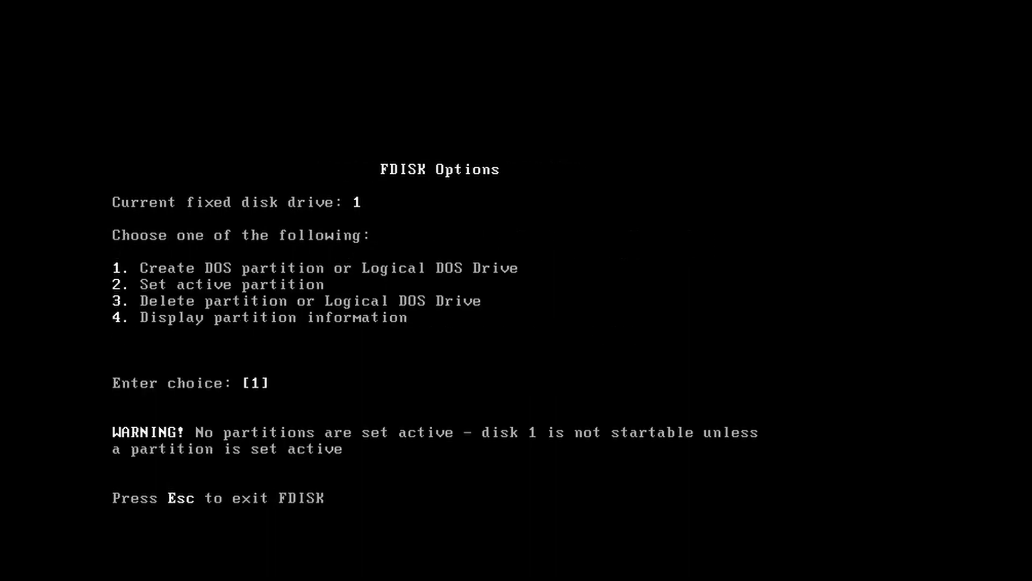
Step: Set partition 1 (C:) as the active partition
{"action": "type", "text": "2"}
{"action": "key", "text": "Return"}
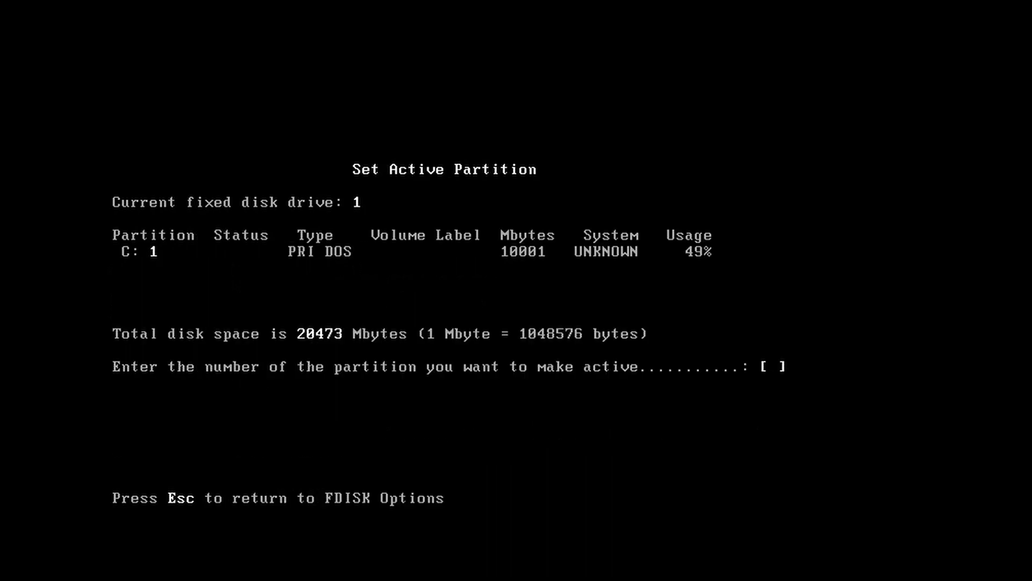
{"action": "type", "text": "1"}
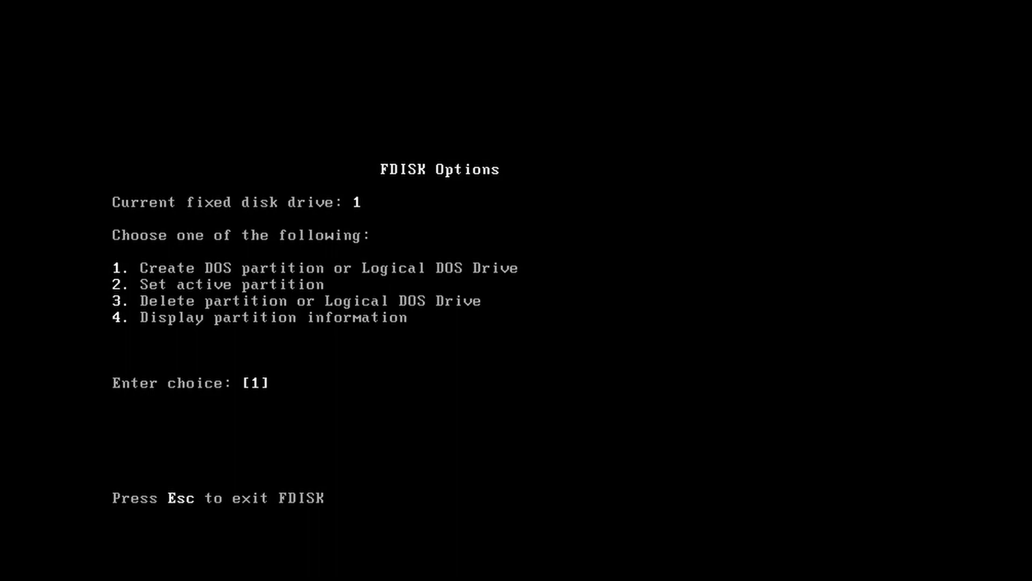
Step: Create a 10472 MB extended partition filled by logical drive D:
{"action": "key", "text": "Return"}
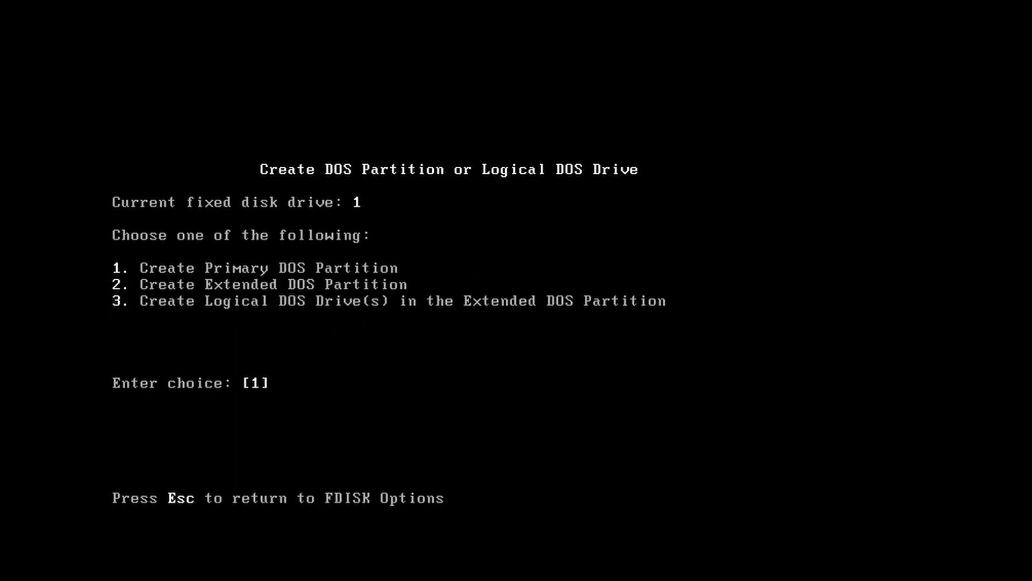
{"action": "type", "text": "2"}
{"action": "key", "text": "Return"}
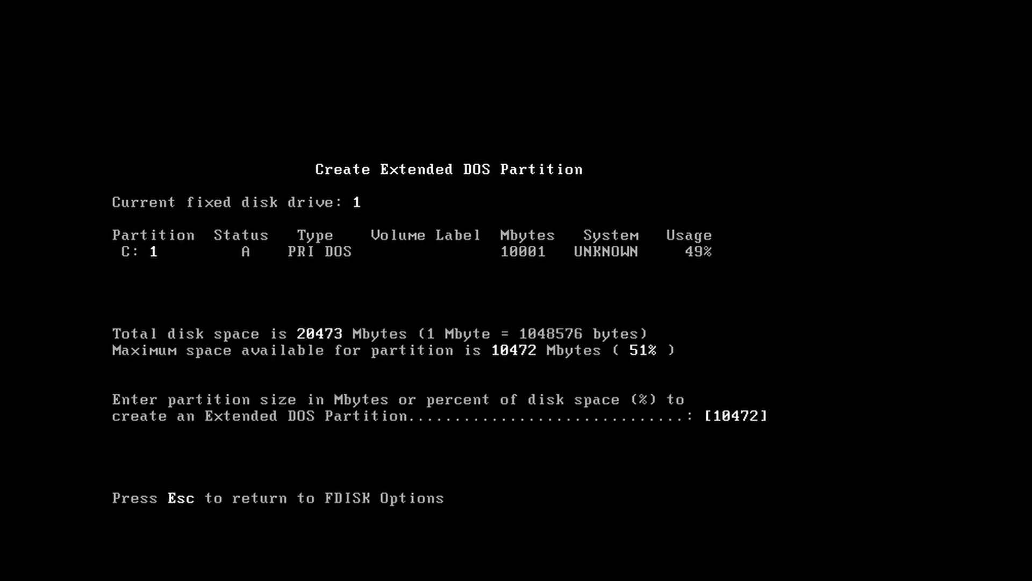
{"action": "key", "text": "Return"}
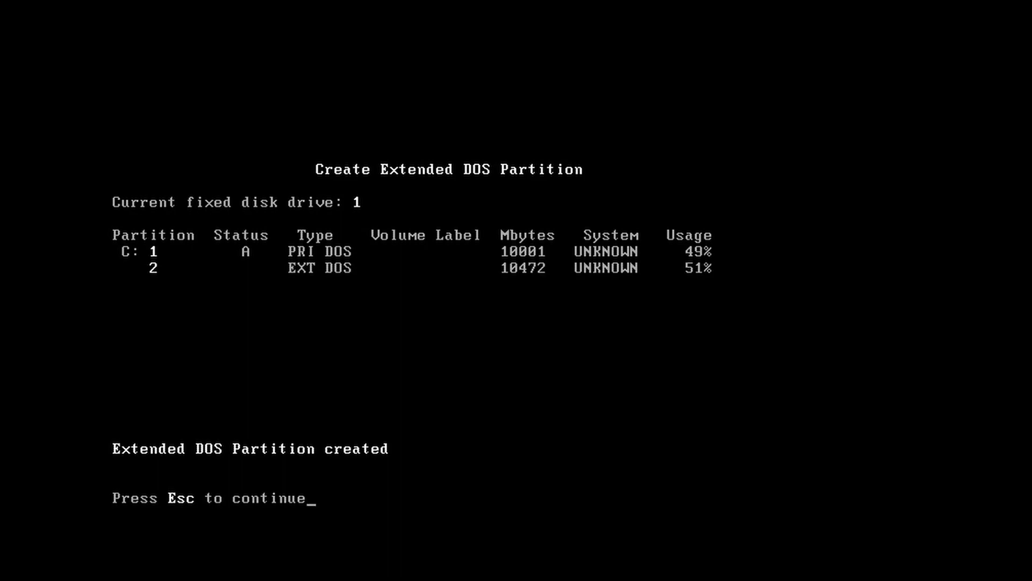
{"action": "key", "text": "Escape"}
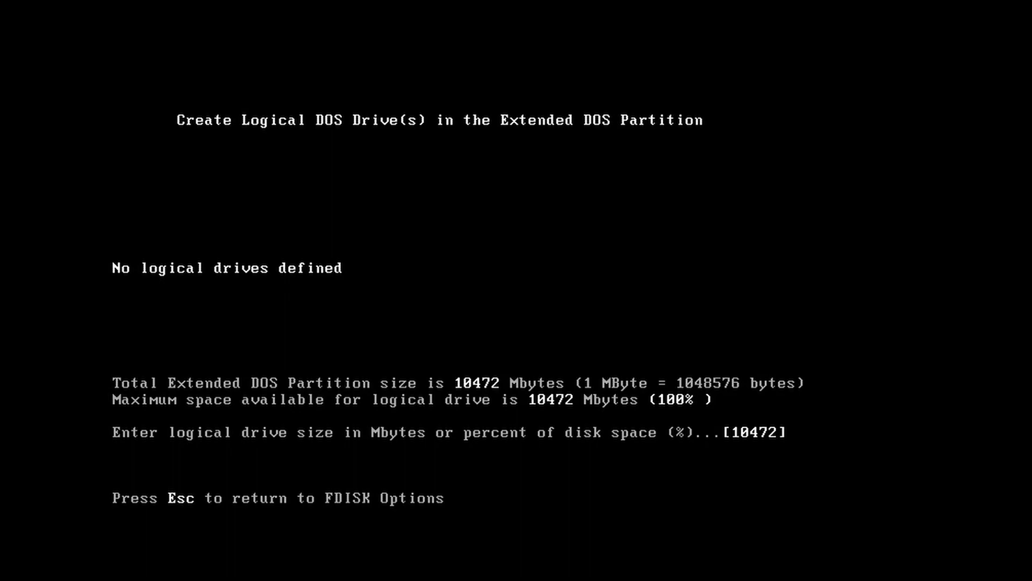
{"action": "key", "text": "Return"}
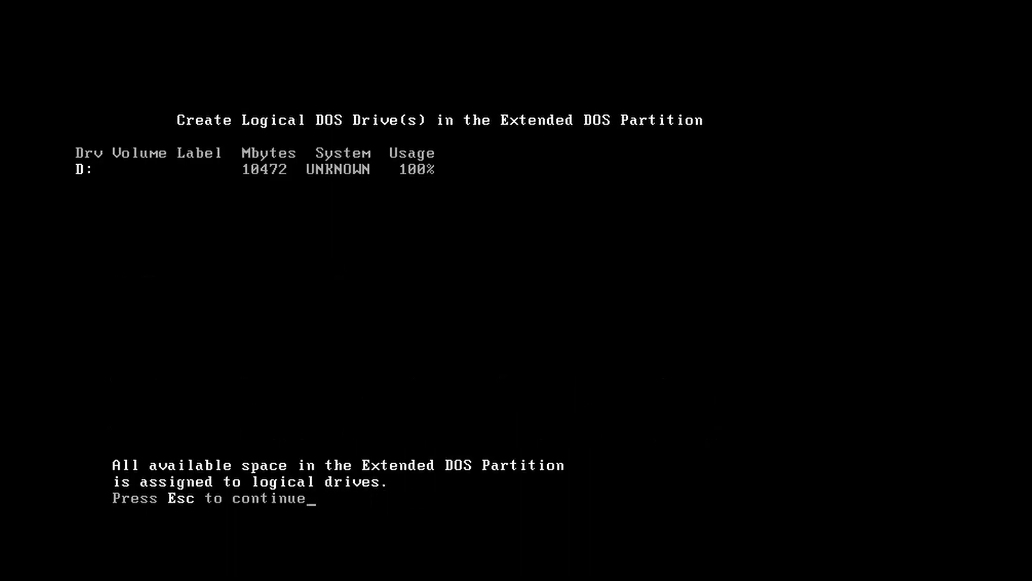
{"action": "key", "text": "Escape"}
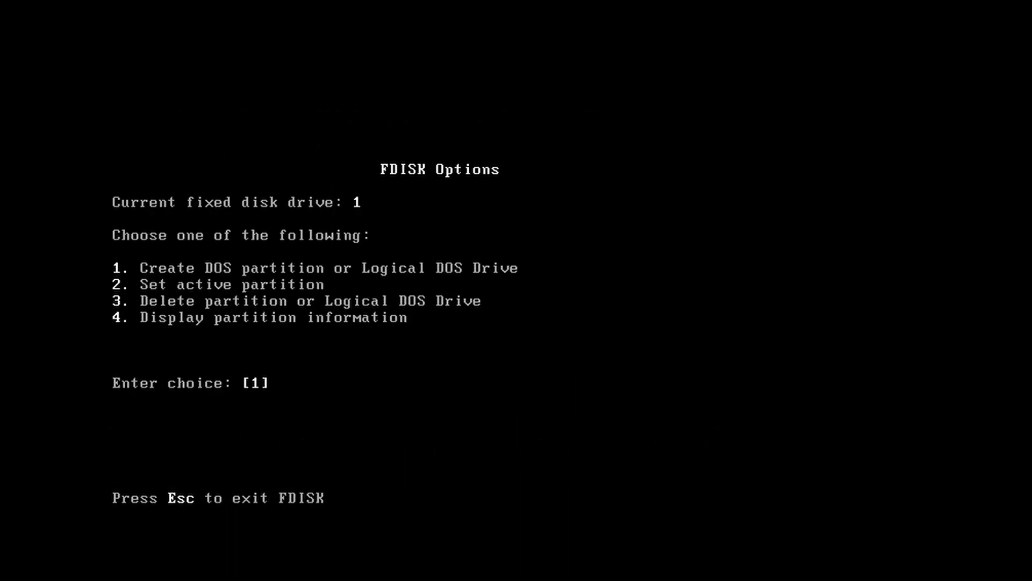
Step: Display the partition table together with the logical drive information
{"action": "type", "text": "4"}
{"action": "key", "text": "Return"}
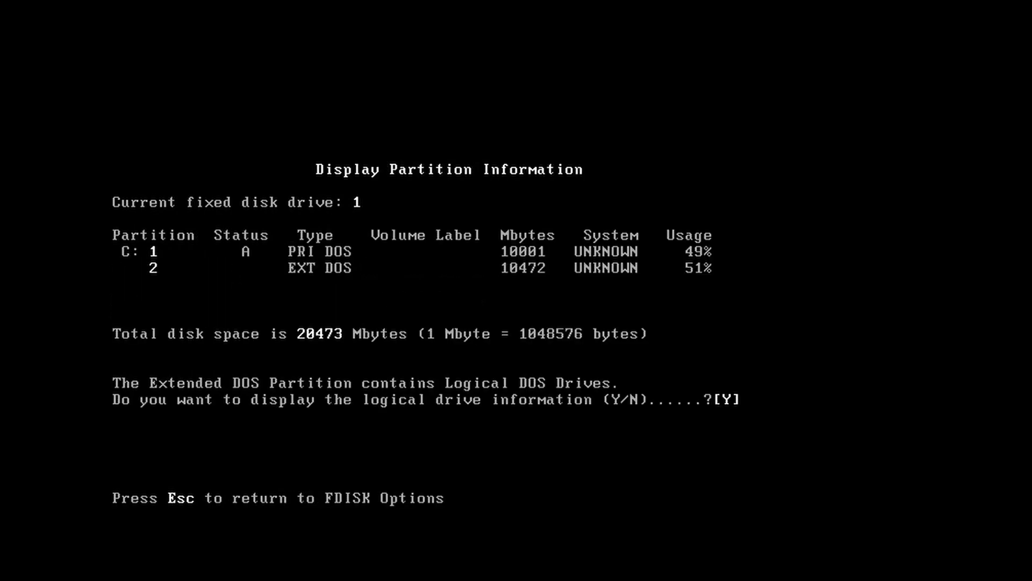
{"action": "key", "text": "Return"}
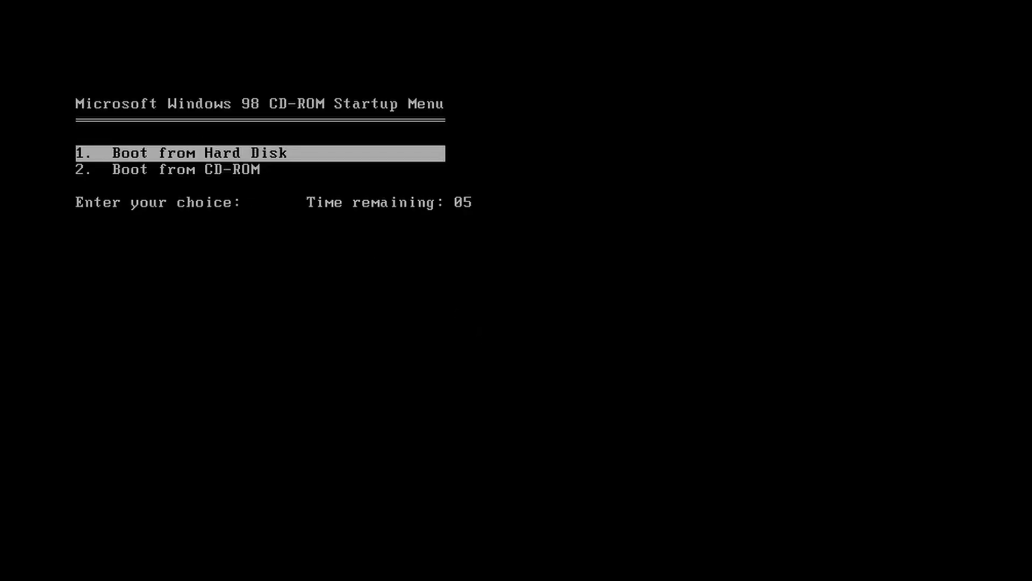
Step: Boot from CD-ROM and choose option 1, Start Windows 98 Setup
{"action": "key", "text": "Down"}
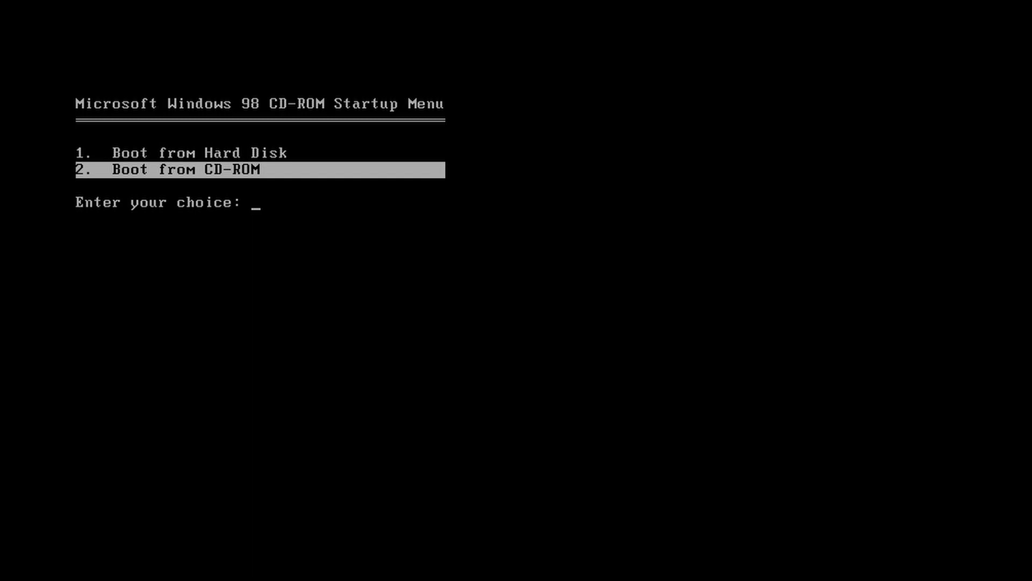
{"action": "key", "text": "Return"}
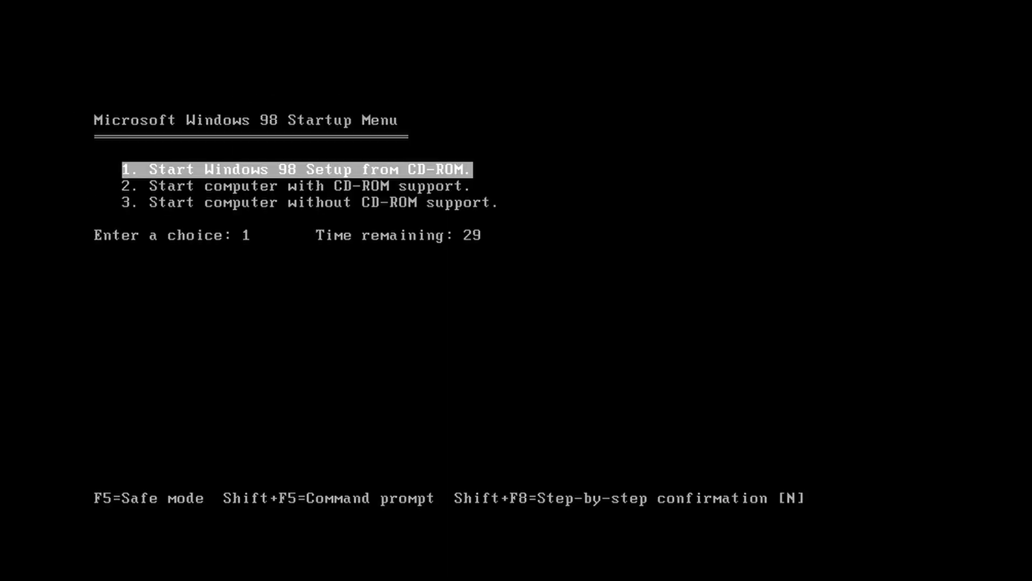
{"action": "key", "text": "Return"}
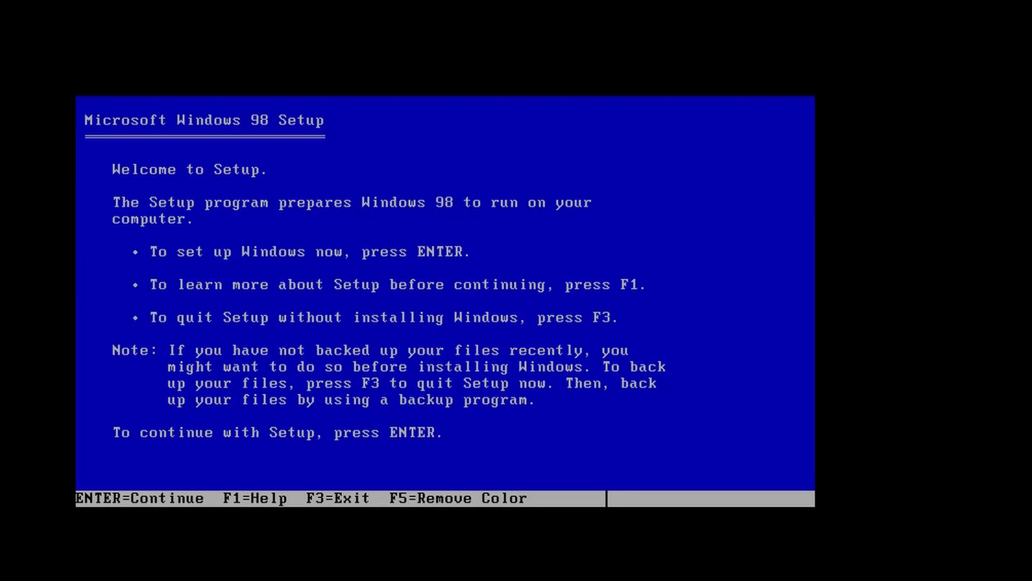
Step: Start setup, agree to format drive C, and continue once formatting finishes
{"action": "key", "text": "Return"}
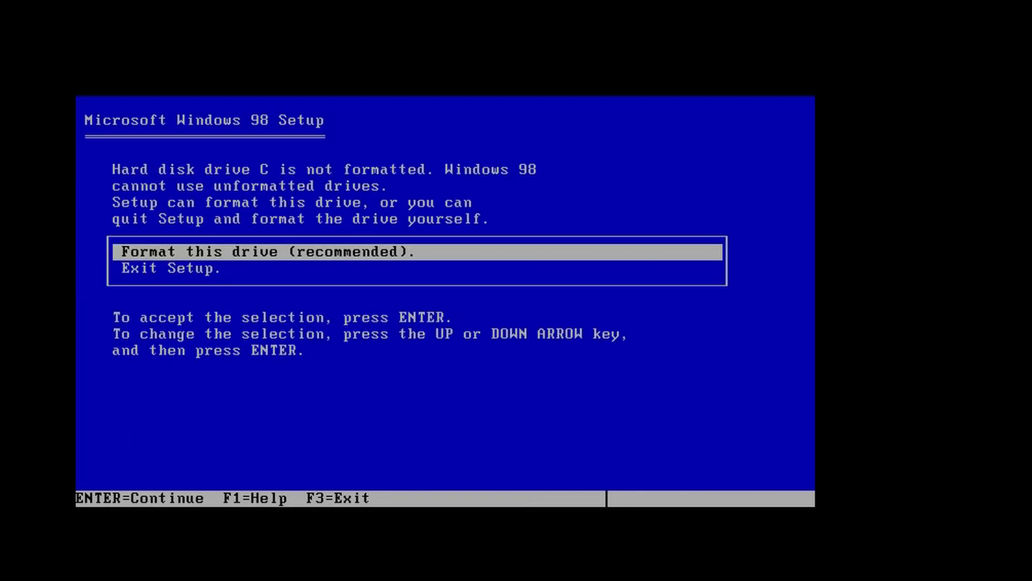
{"action": "key", "text": "Return"}
{"action": "key", "text": "Return"}
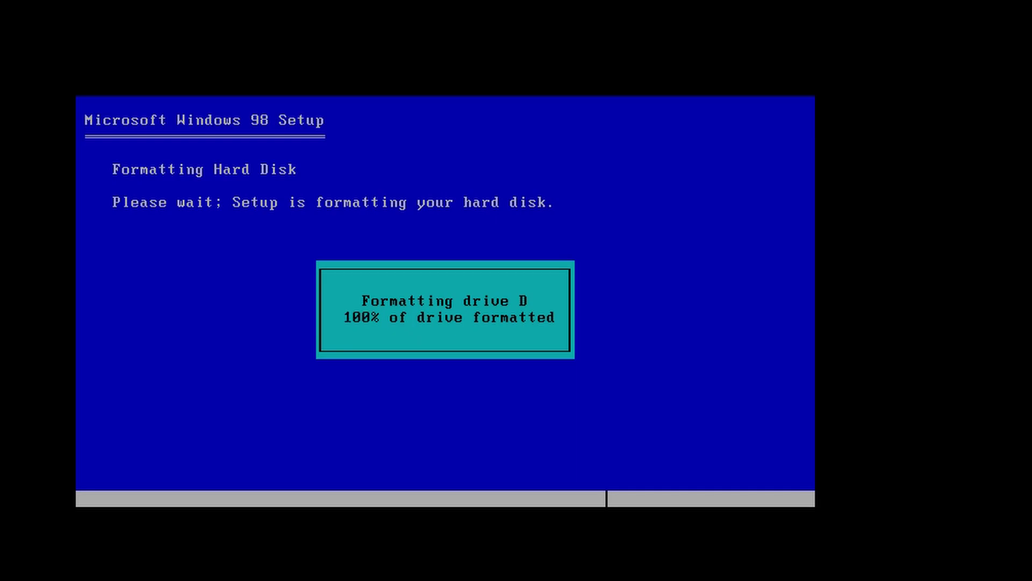
{"action": "key", "text": "Return"}
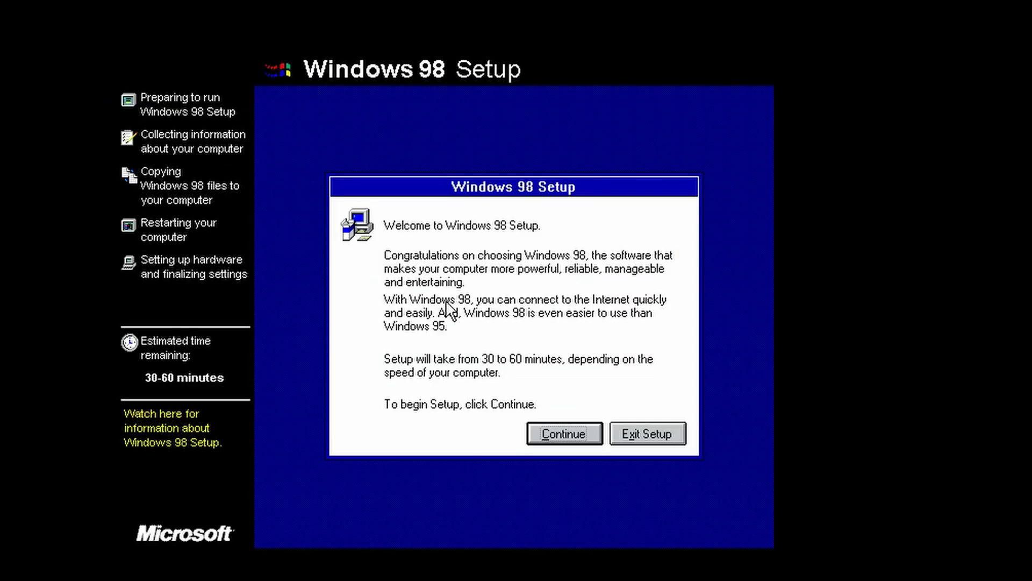
Step: Run the Windows 98 Setup wizard into C:\WINDOWS with the Custom setup type
{"action": "left_click", "coordinate": [552, 433]}
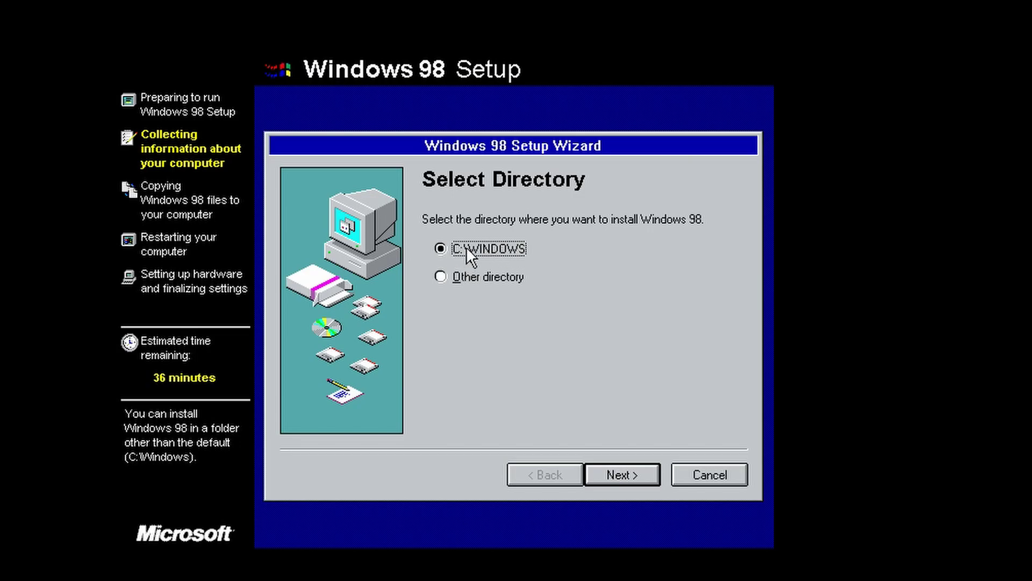
{"action": "left_click", "coordinate": [643, 477]}
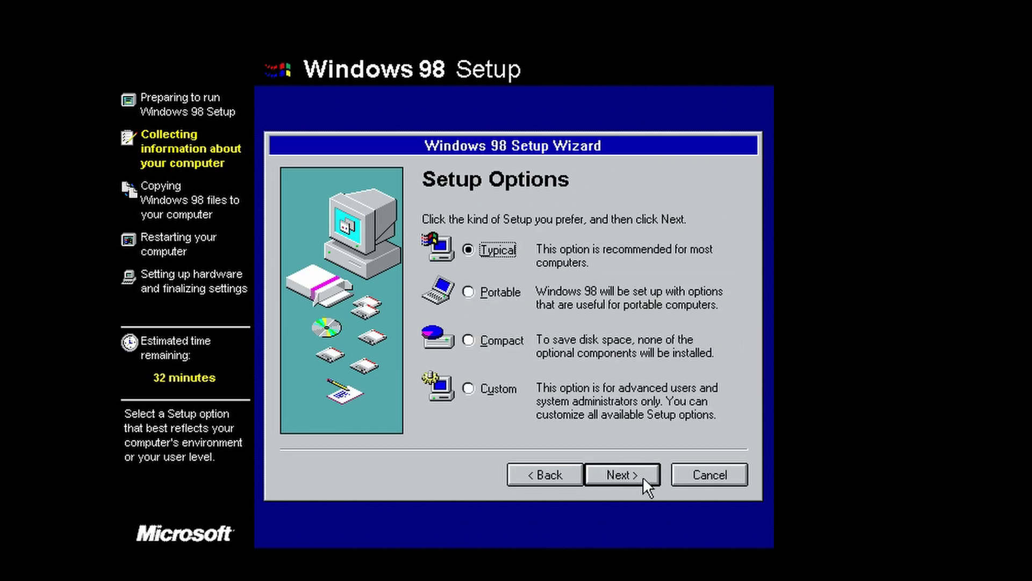
{"action": "left_click", "coordinate": [496, 394]}
{"action": "left_click", "coordinate": [650, 475]}
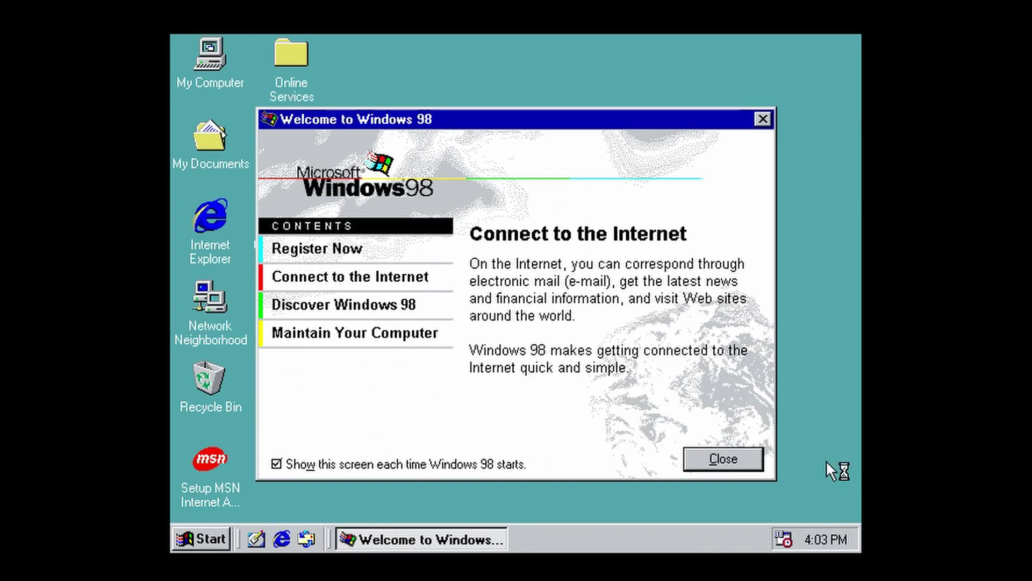
Step: Close the Welcome to Windows 98 screen
{"action": "left_click", "coordinate": [709, 458]}
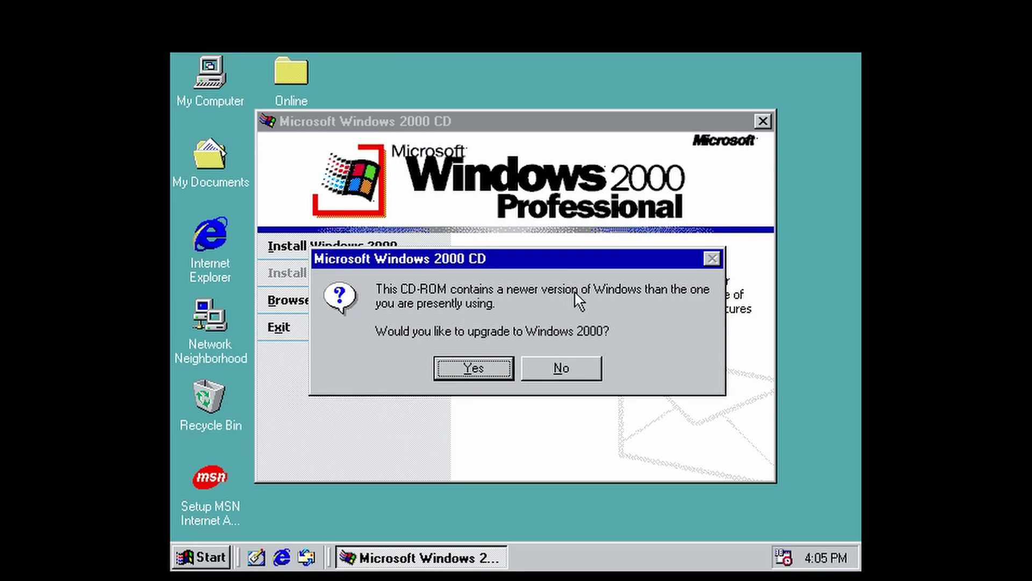
Step: Decline the upgrade, launch the Windows 2000 installer and select Clean Install
{"action": "left_click", "coordinate": [578, 377]}
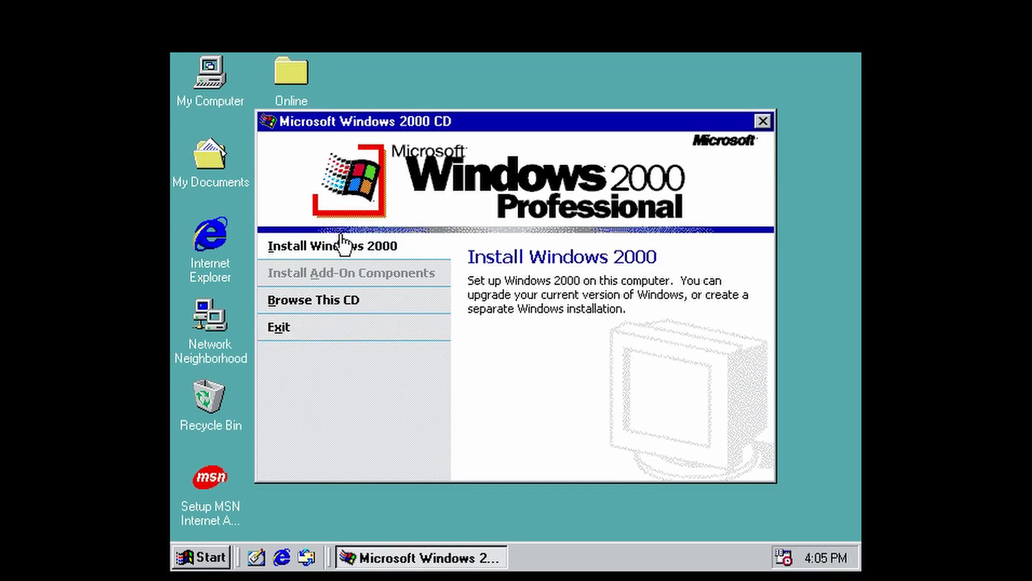
{"action": "left_click", "coordinate": [376, 248]}
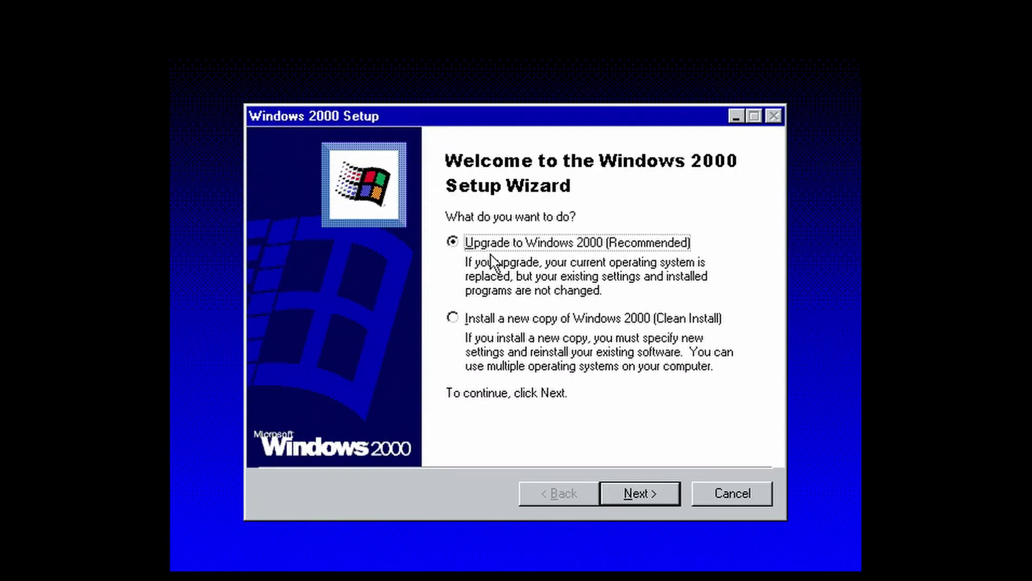
{"action": "left_click", "coordinate": [452, 319]}
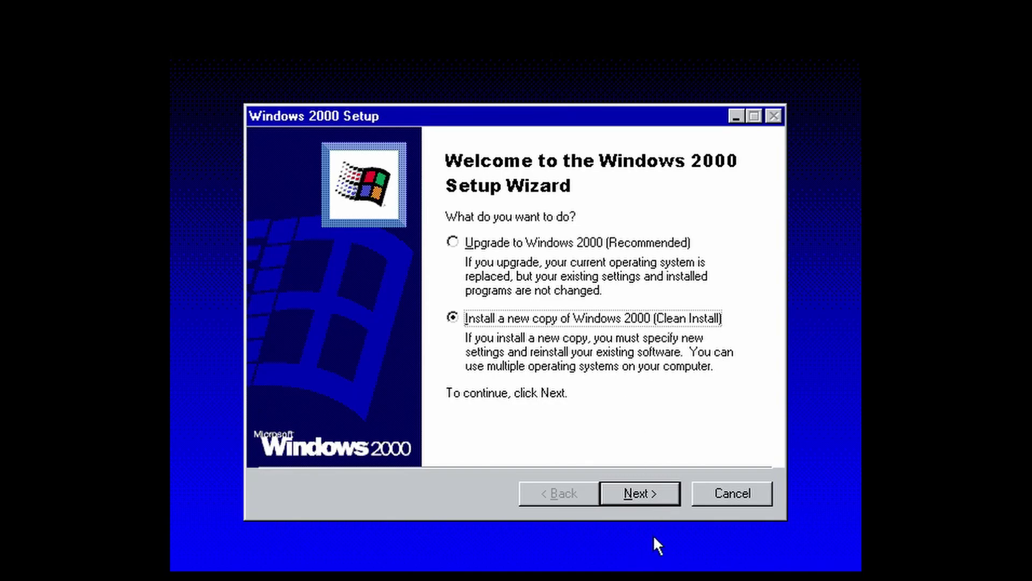
Step: Accept the Windows 2000 licence agreement and submit the product key
{"action": "left_click", "coordinate": [662, 504]}
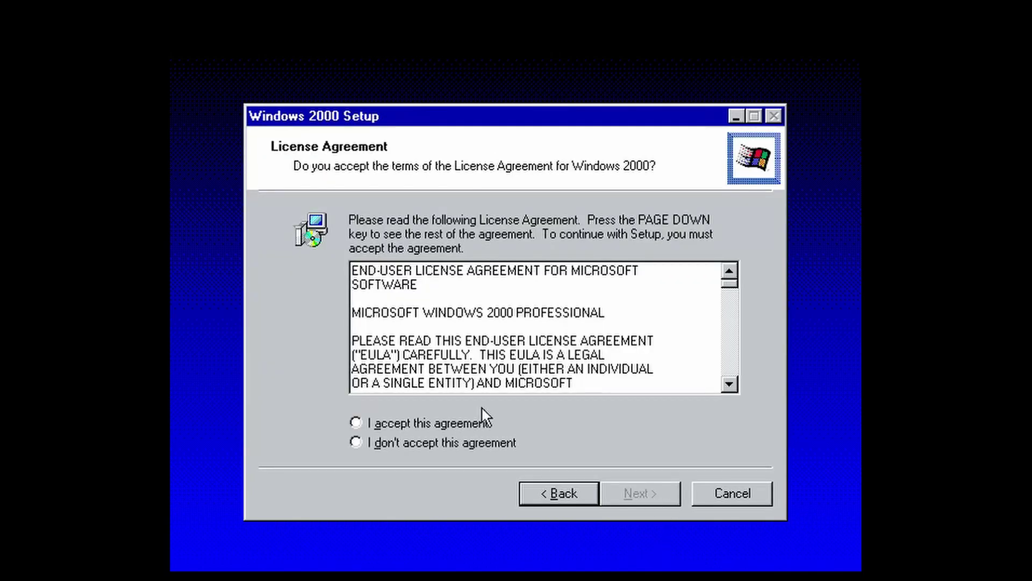
{"action": "left_click", "coordinate": [397, 424]}
{"action": "left_click", "coordinate": [621, 492]}
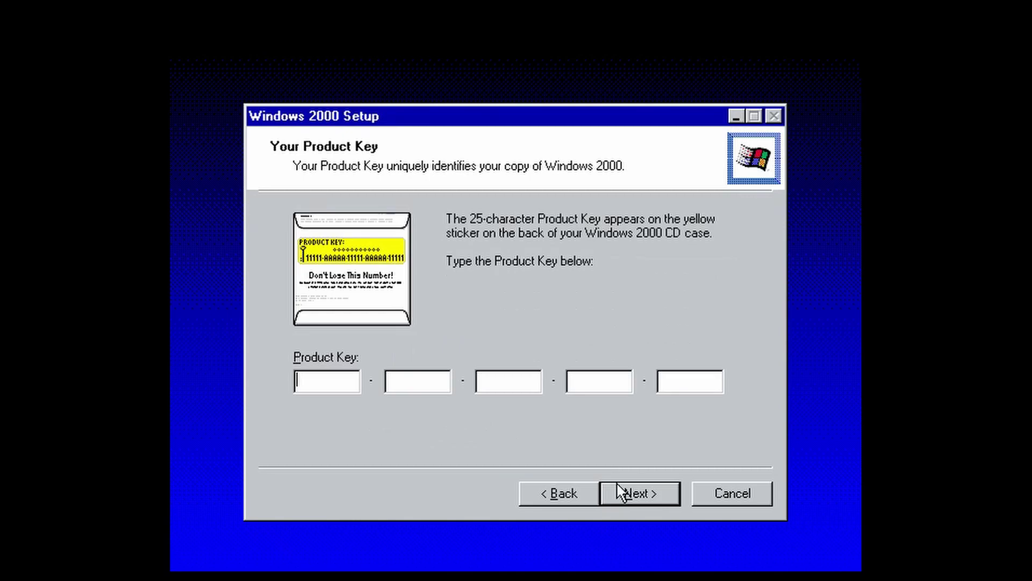
{"action": "left_click", "coordinate": [618, 485]}
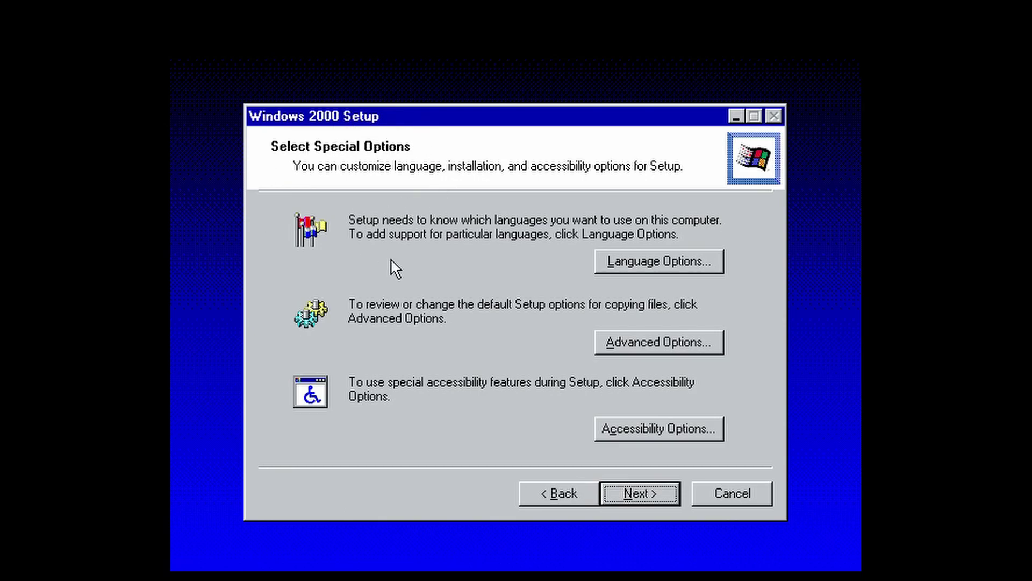
Step: Enable 'I want to choose the installation partition during Setup' and start copying files
{"action": "left_click", "coordinate": [688, 341]}
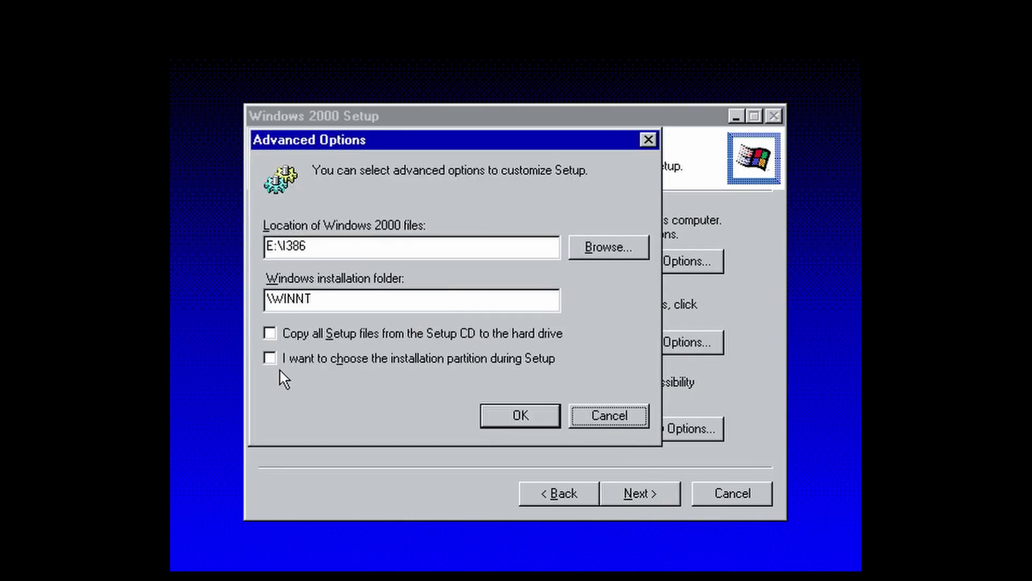
{"action": "left_click", "coordinate": [270, 358]}
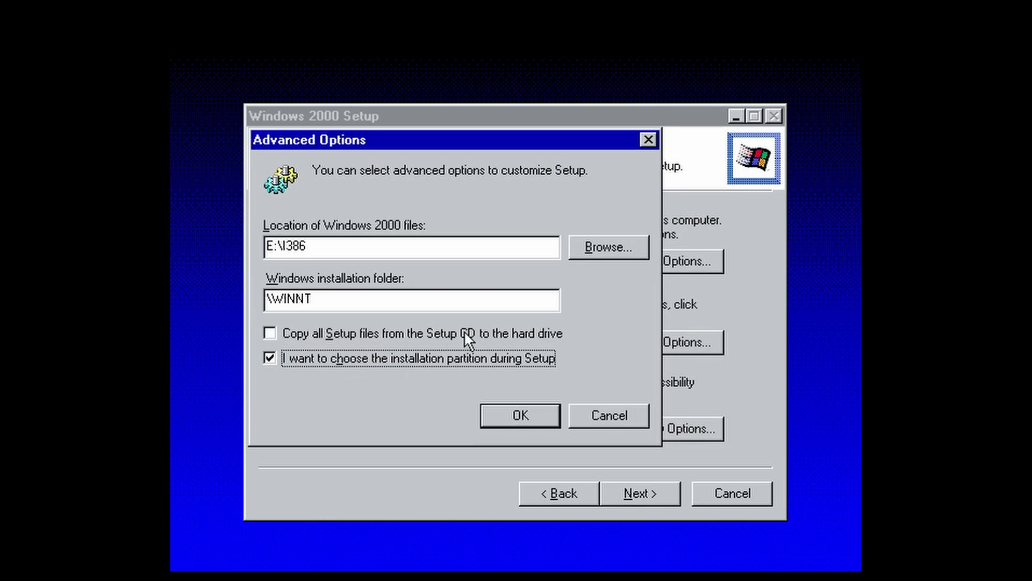
{"action": "left_click", "coordinate": [525, 419]}
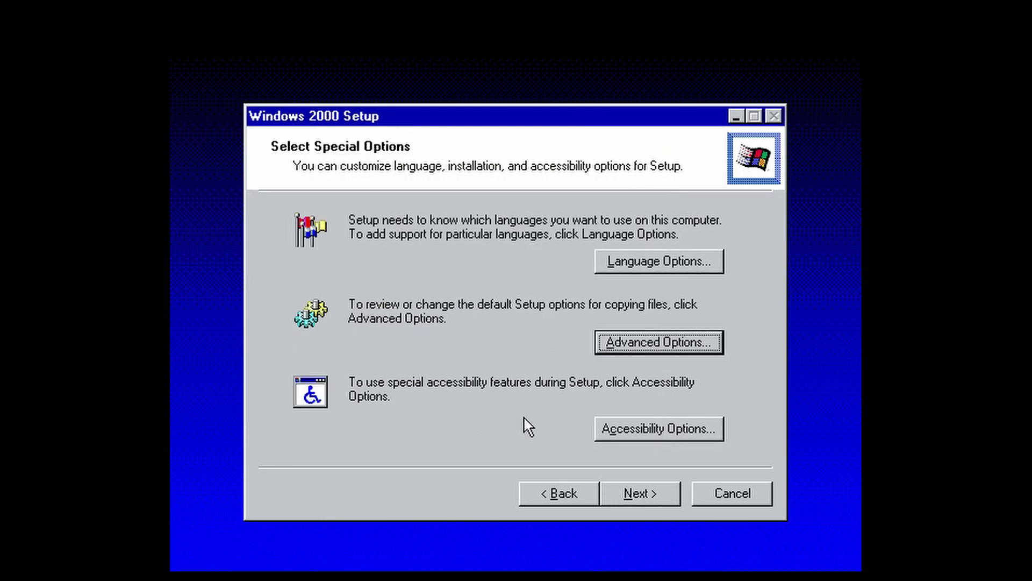
{"action": "left_click", "coordinate": [644, 493]}
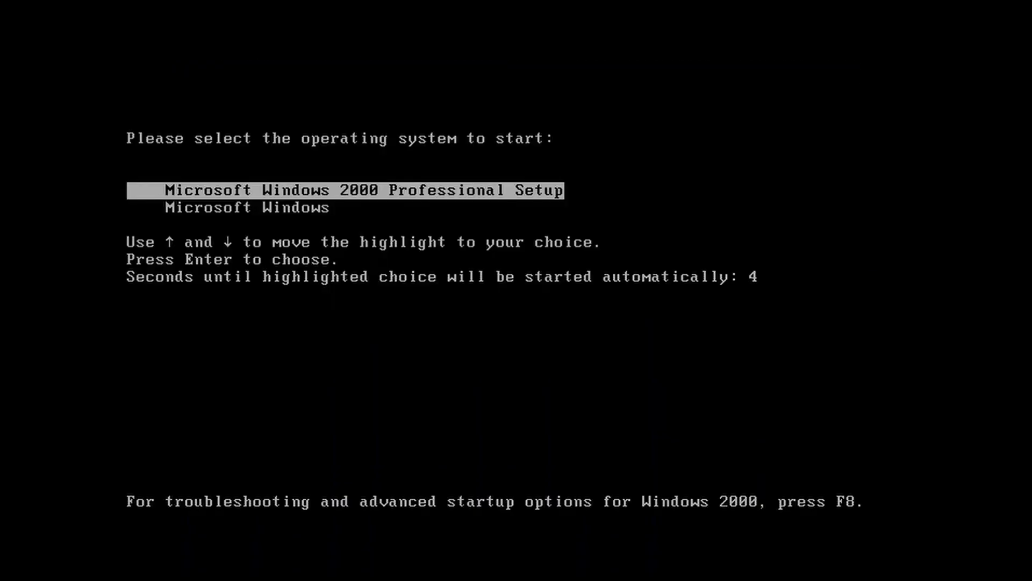
Step: Stop the boot menu countdown and start the Microsoft Windows 2000 Professional Setup entry
{"action": "key", "text": "Down"}
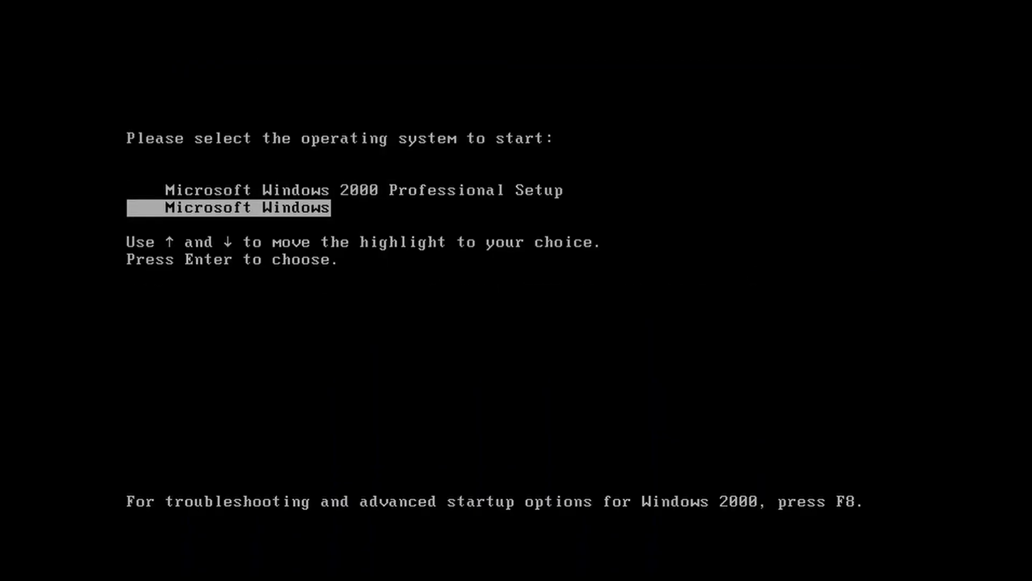
{"action": "key", "text": "Up"}
{"action": "key", "text": "Down"}
{"action": "key", "text": "Up"}
{"action": "key", "text": "Down"}
{"action": "key", "text": "Up"}
{"action": "key", "text": "Down"}
{"action": "key", "text": "Up"}
{"action": "key", "text": "Down"}
{"action": "key", "text": "Up"}
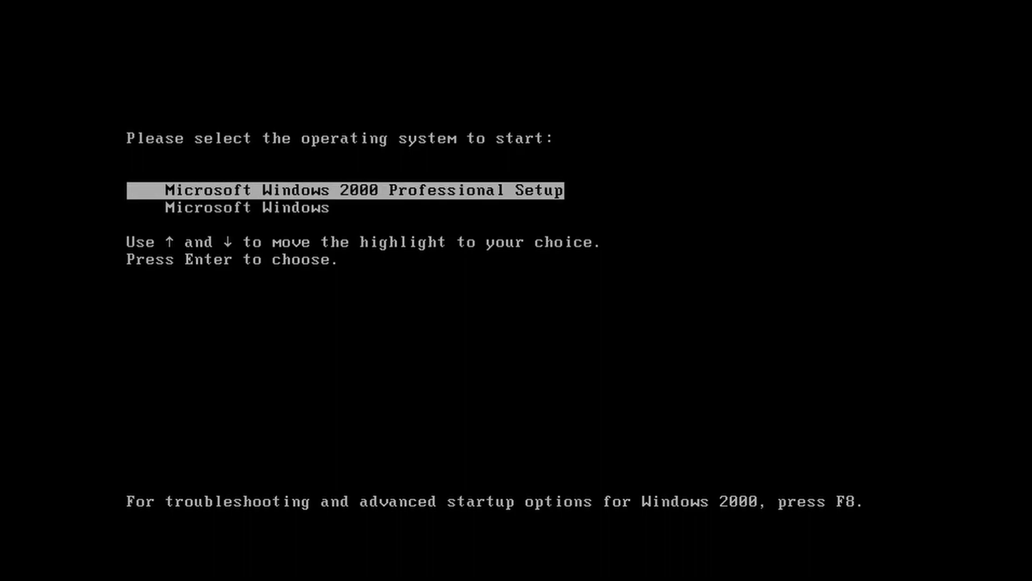
{"action": "key", "text": "Return"}
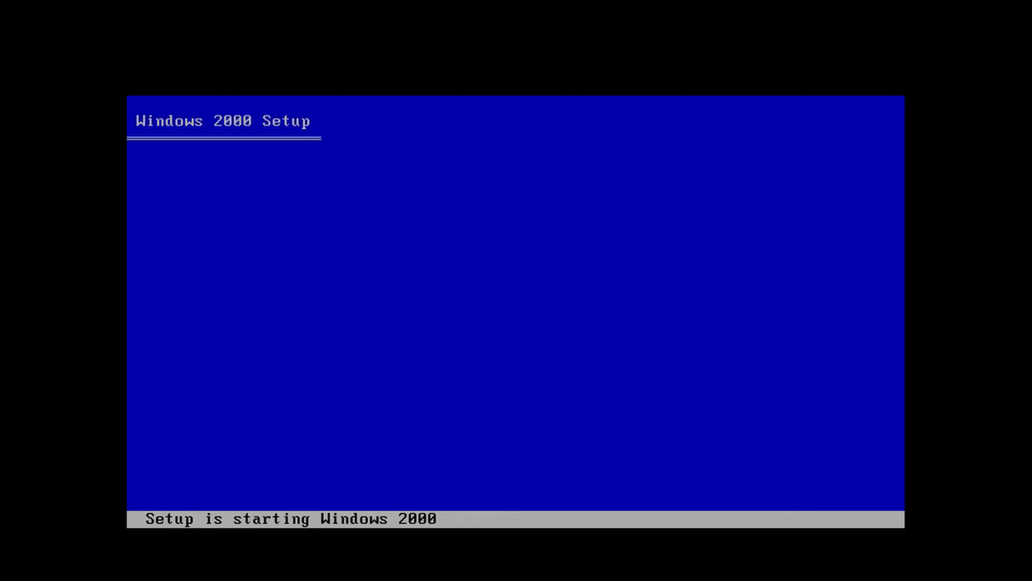
Step: Get past the Setup welcome screen, install on partition D:, and format it with NTFS
{"action": "key", "text": "Return"}
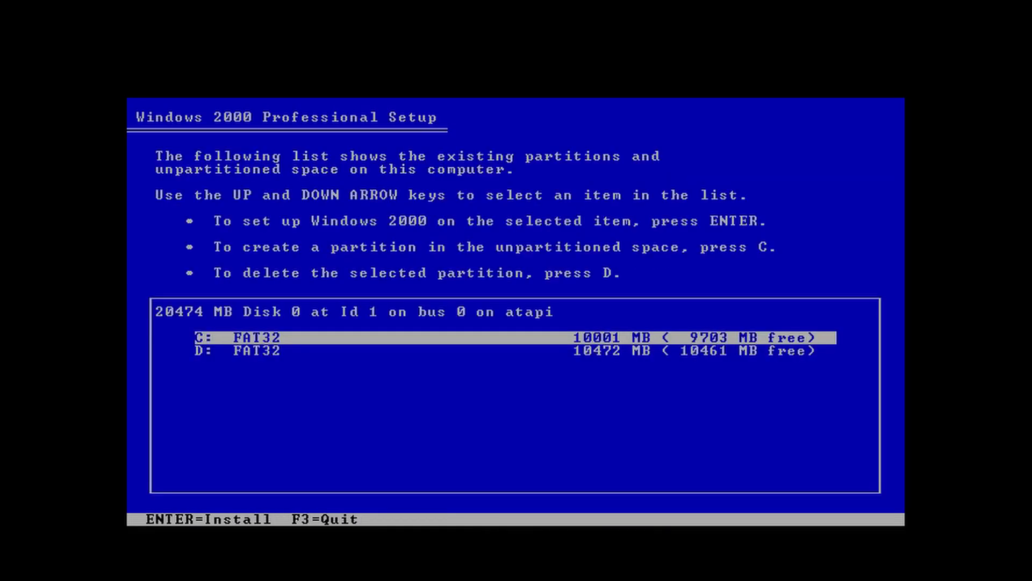
{"action": "key", "text": "Down"}
{"action": "key", "text": "Up"}
{"action": "key", "text": "Down"}
{"action": "key", "text": "Up"}
{"action": "key", "text": "Down"}
{"action": "key", "text": "Up"}
{"action": "key", "text": "Down"}
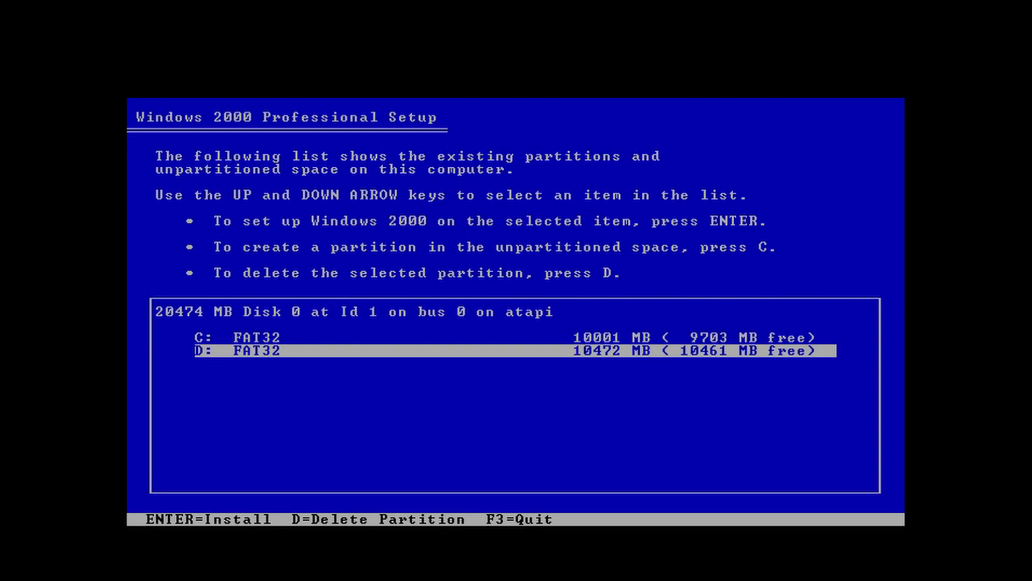
{"action": "key", "text": "Return"}
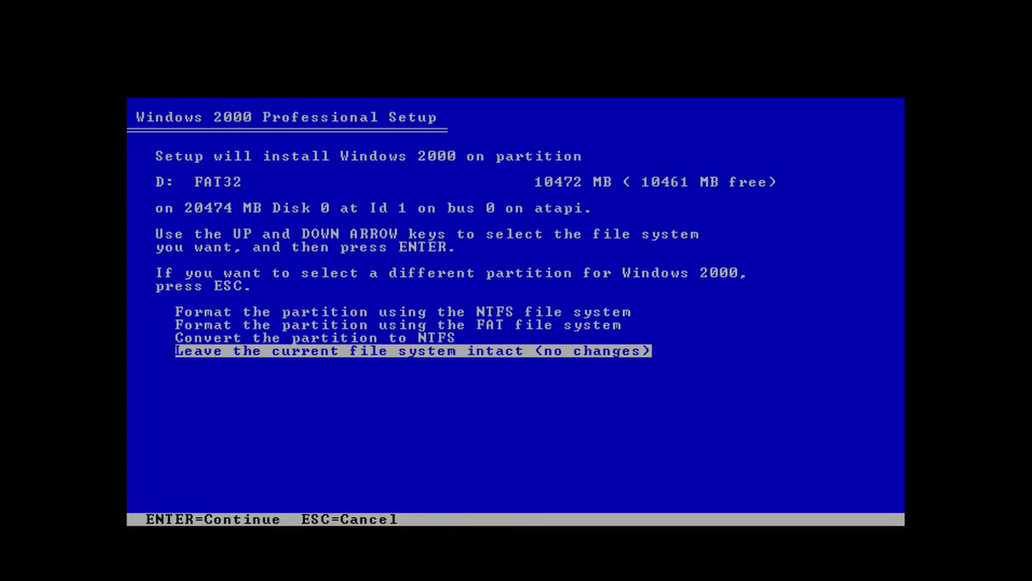
{"action": "key", "text": "Up"}
{"action": "key", "text": "Up"}
{"action": "key", "text": "Up"}
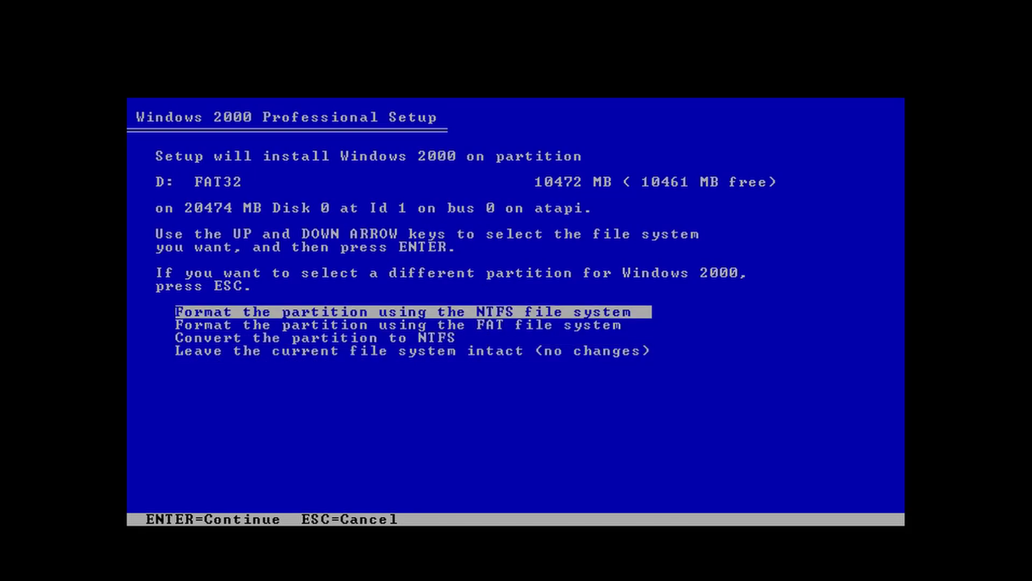
{"action": "key", "text": "Return"}
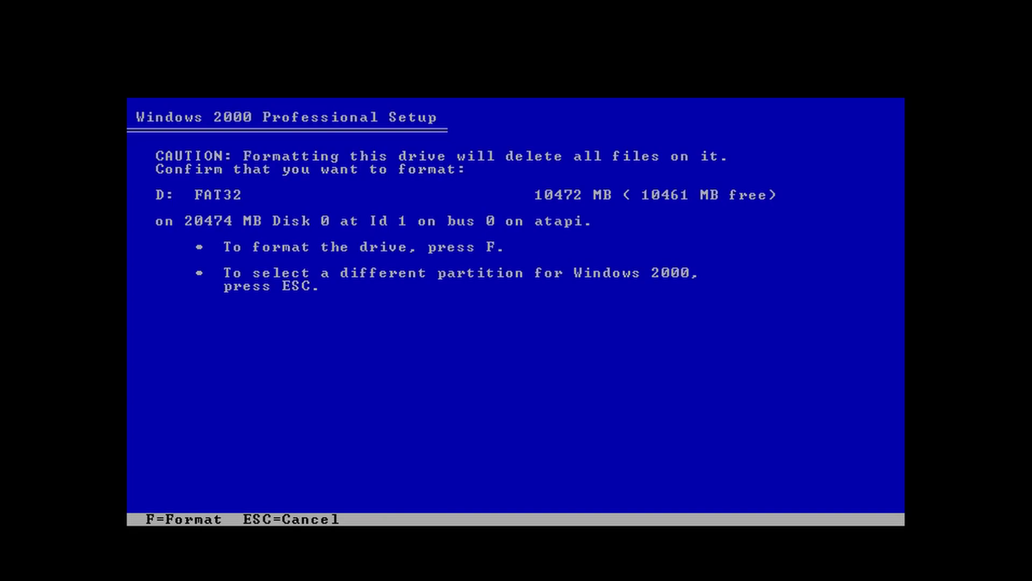
Step: Confirm formatting D: with F, then wait for Setup to format it and copy files
{"action": "key", "text": "f"}
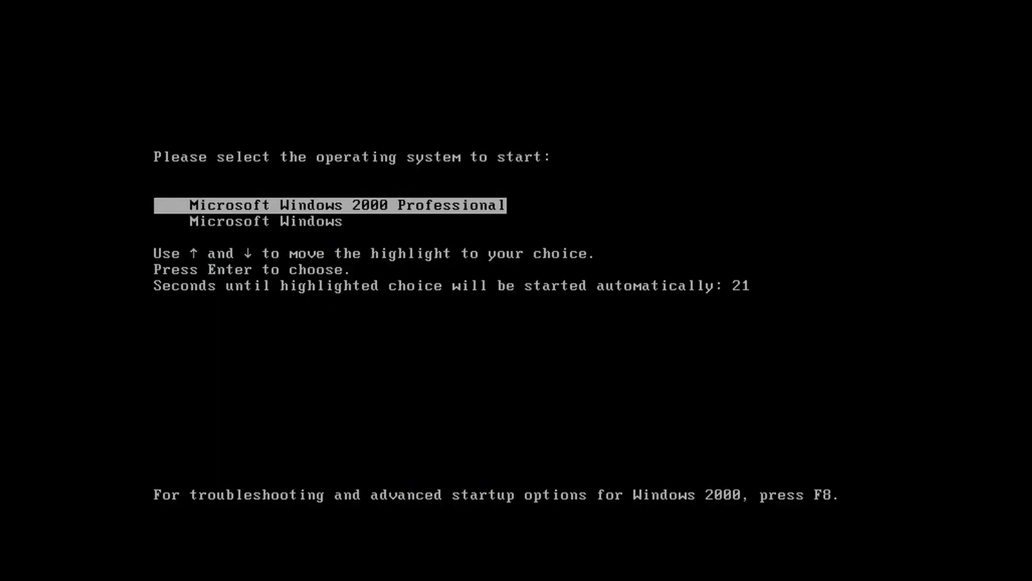
Step: Stop the countdown and boot the Microsoft Windows 2000 Professional entry from the boot menu
{"action": "key", "text": "Down"}
{"action": "key", "text": "Up"}
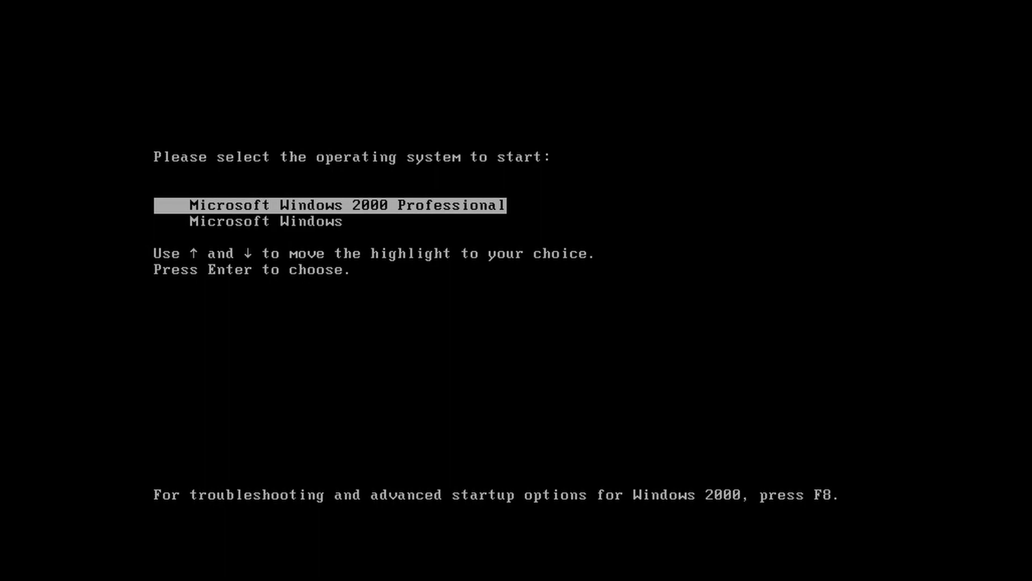
{"action": "key", "text": "Down"}
{"action": "key", "text": "Up"}
{"action": "key", "text": "Down"}
{"action": "key", "text": "Up"}
{"action": "key", "text": "Down"}
{"action": "key", "text": "Up"}
{"action": "key", "text": "Return"}
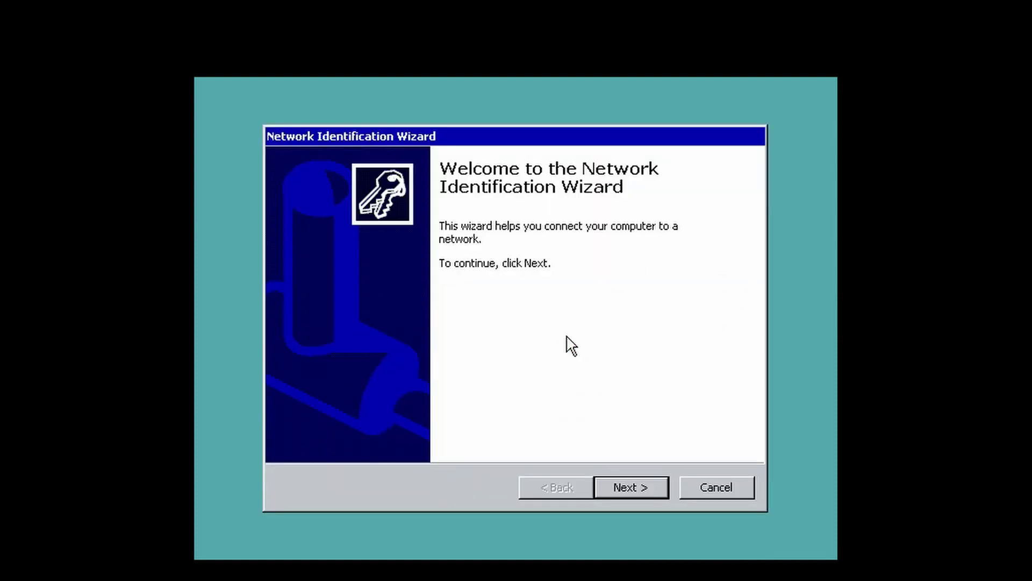
Step: Go through the Network Identification Wizard with Next, then Finish
{"action": "left_click", "coordinate": [622, 485]}
{"action": "left_click", "coordinate": [618, 486]}
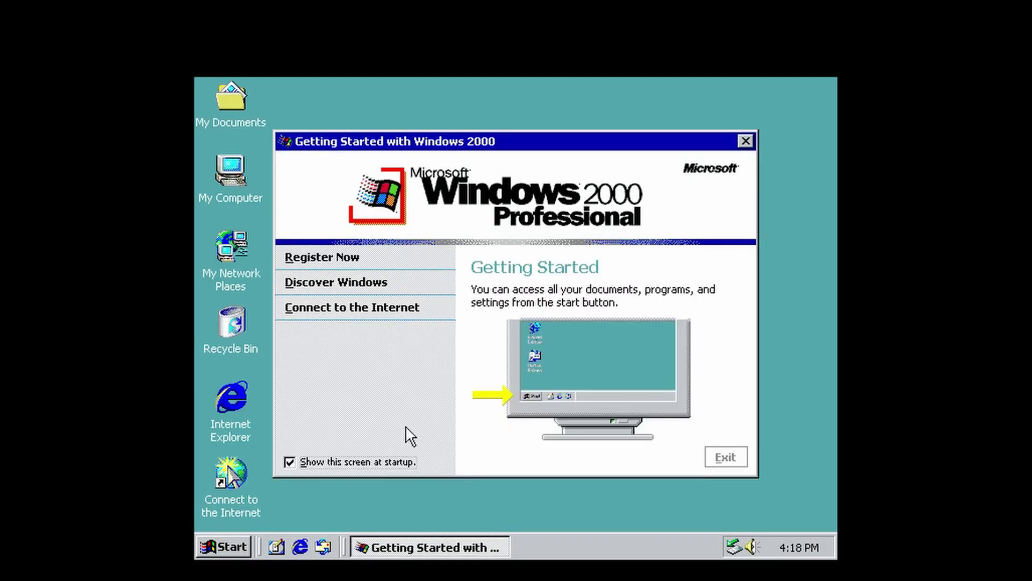
Step: Close the Getting Started window and open My Computer
{"action": "left_click", "coordinate": [727, 457]}
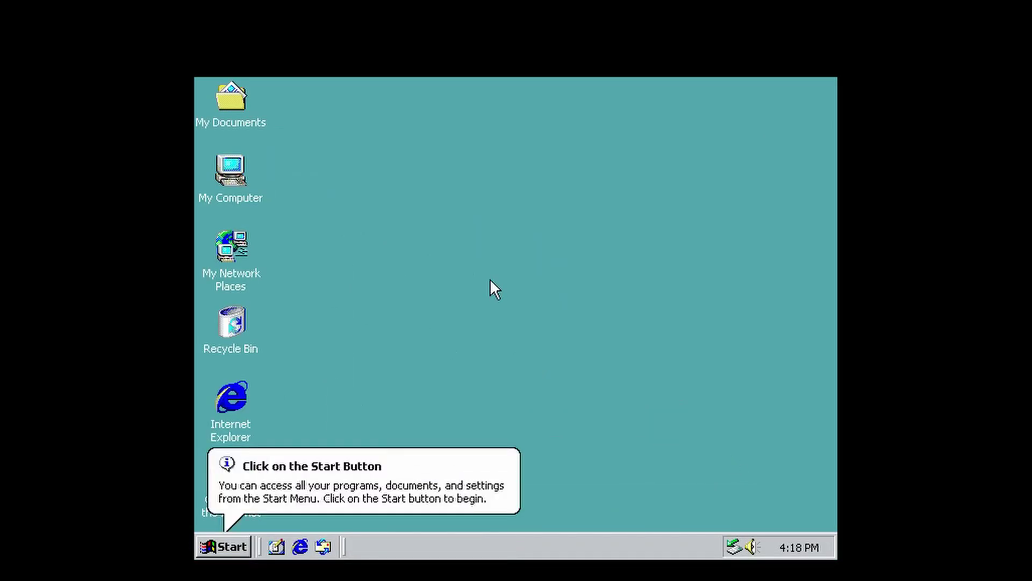
{"action": "left_click", "coordinate": [237, 542]}
{"action": "left_click", "coordinate": [237, 542]}
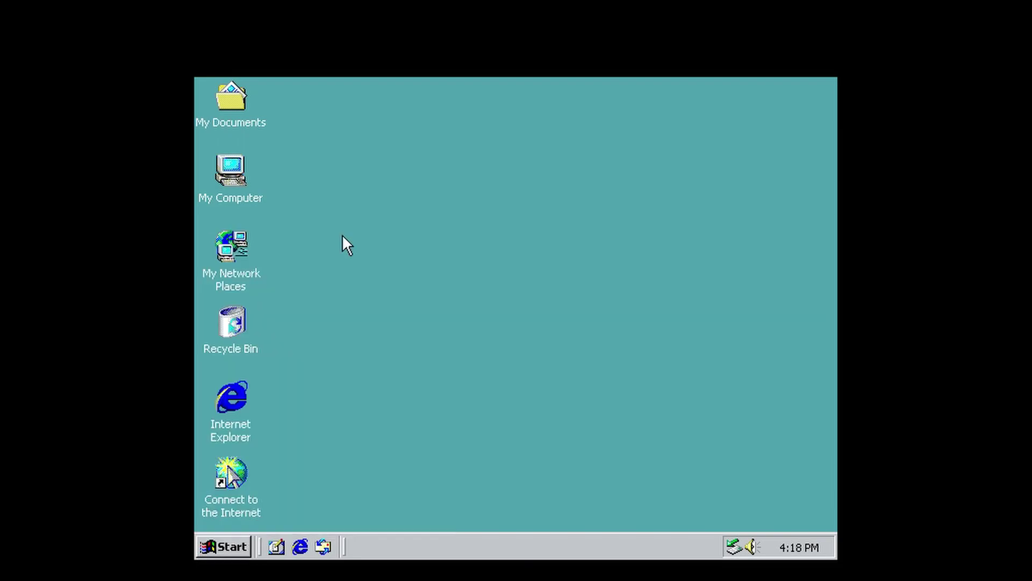
{"action": "double_click", "coordinate": [219, 159]}
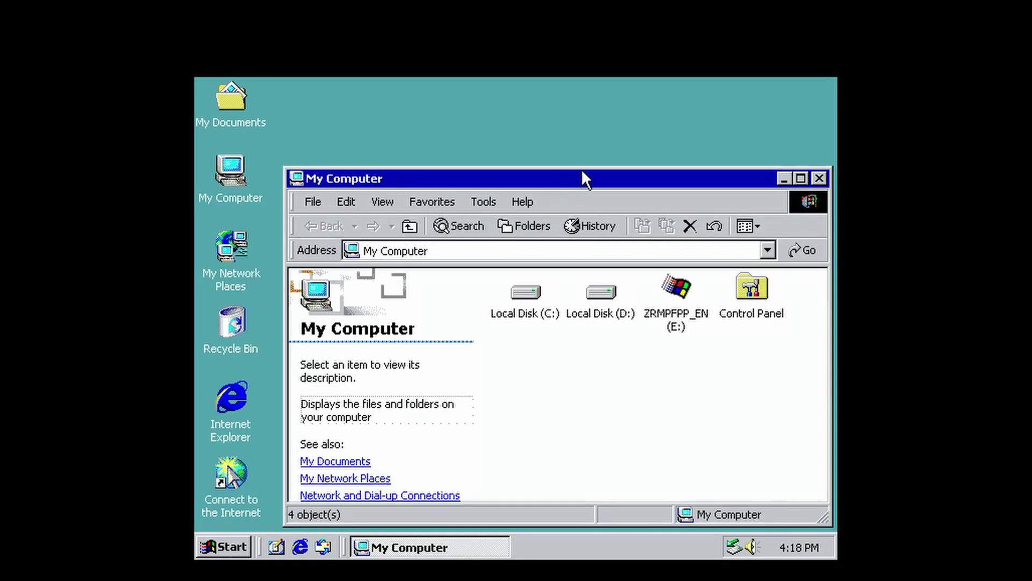
{"action": "left_click_drag", "start_coordinate": [579, 173], "coordinate": [547, 120]}
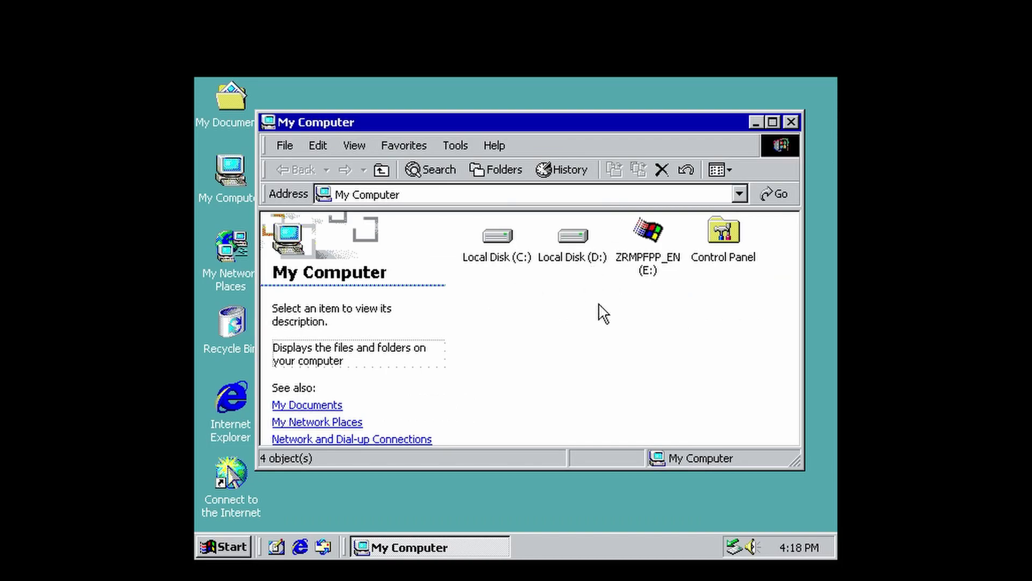
Step: Check that C: holds WINDOWS and D: holds WINNT, then close My Computer
{"action": "double_click", "coordinate": [487, 253]}
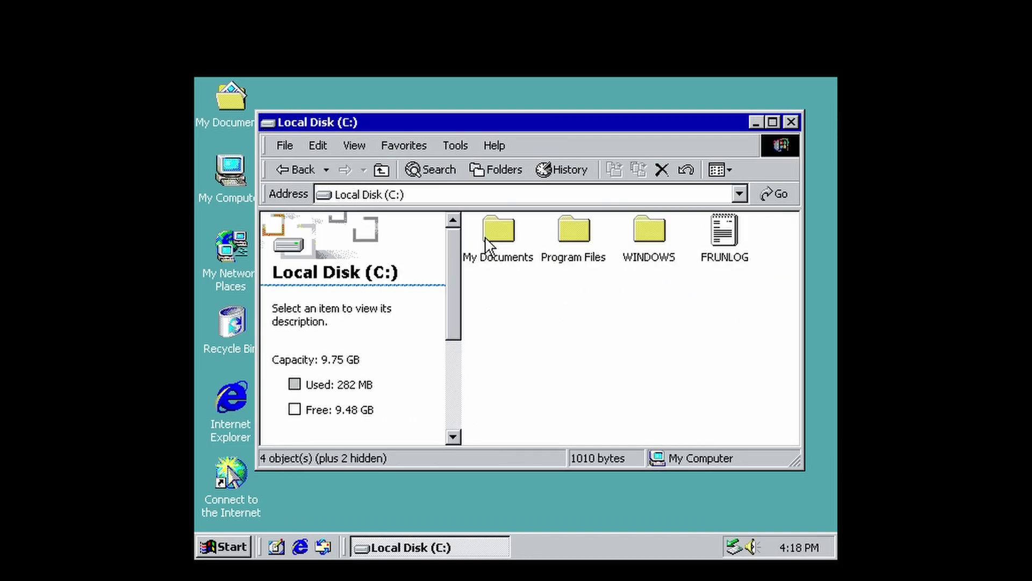
{"action": "mouse_move", "coordinate": [459, 302]}
{"action": "left_mouse_down"}
{"action": "mouse_move", "coordinate": [454, 370]}
{"action": "mouse_move", "coordinate": [450, 279]}
{"action": "mouse_move", "coordinate": [451, 365]}
{"action": "mouse_move", "coordinate": [455, 302]}
{"action": "left_mouse_up"}
{"action": "left_click", "coordinate": [282, 170]}
{"action": "double_click", "coordinate": [574, 259]}
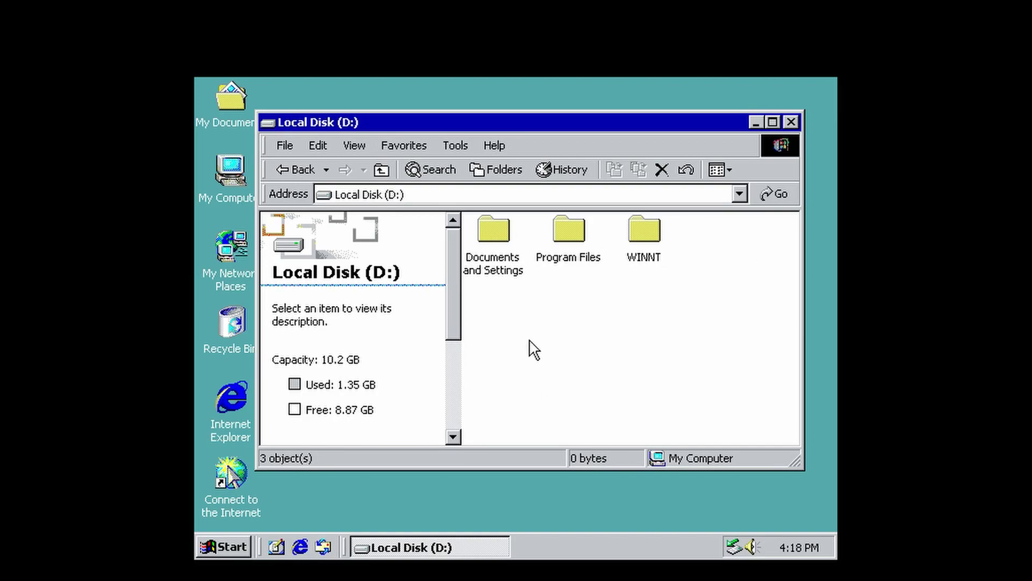
{"action": "left_click", "coordinate": [296, 170]}
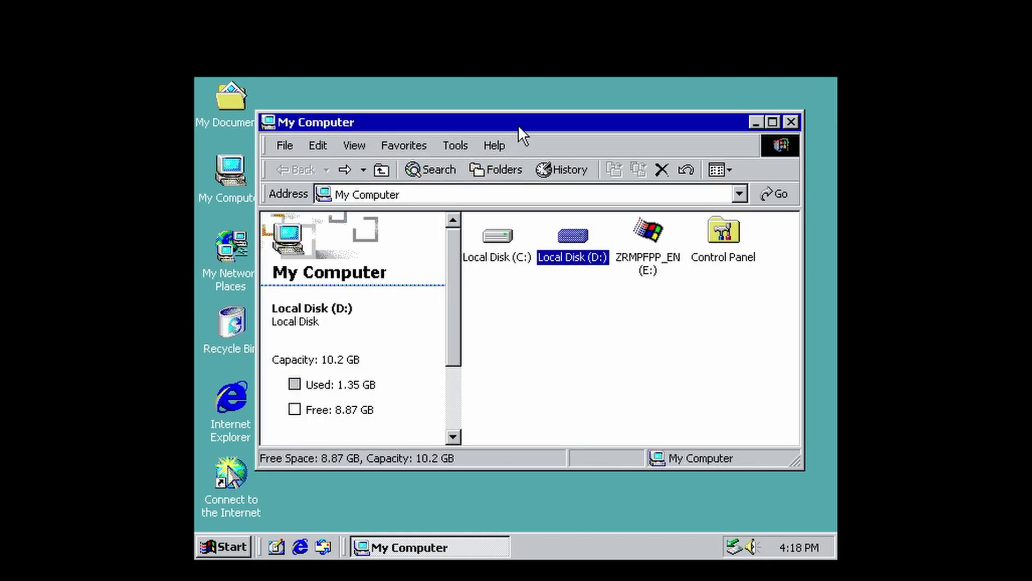
{"action": "left_click_drag", "start_coordinate": [518, 124], "coordinate": [490, 129]}
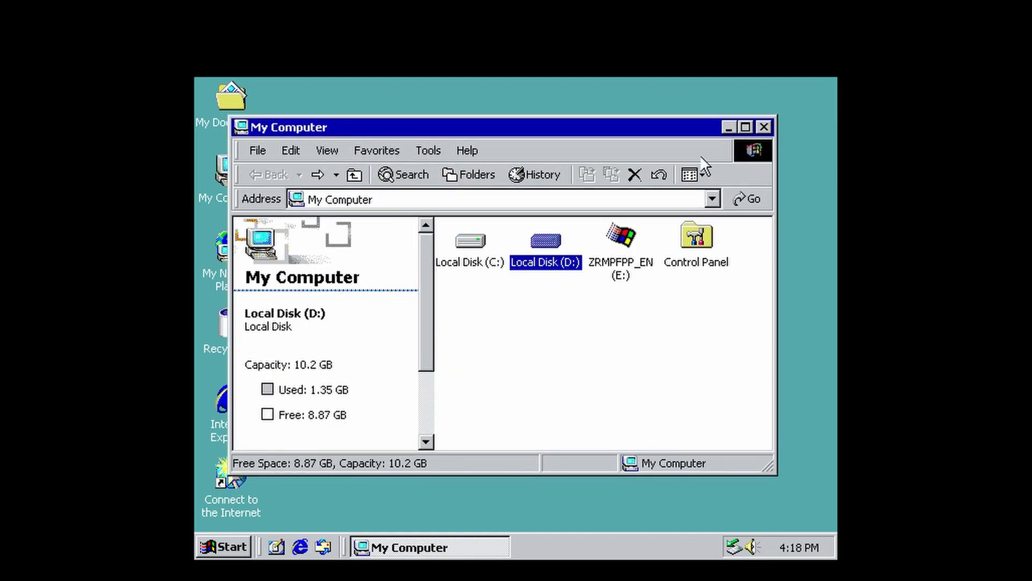
{"action": "left_click", "coordinate": [764, 128]}
Step: Restart Windows 2000 through Start > Shut Down
{"action": "left_click", "coordinate": [218, 543]}
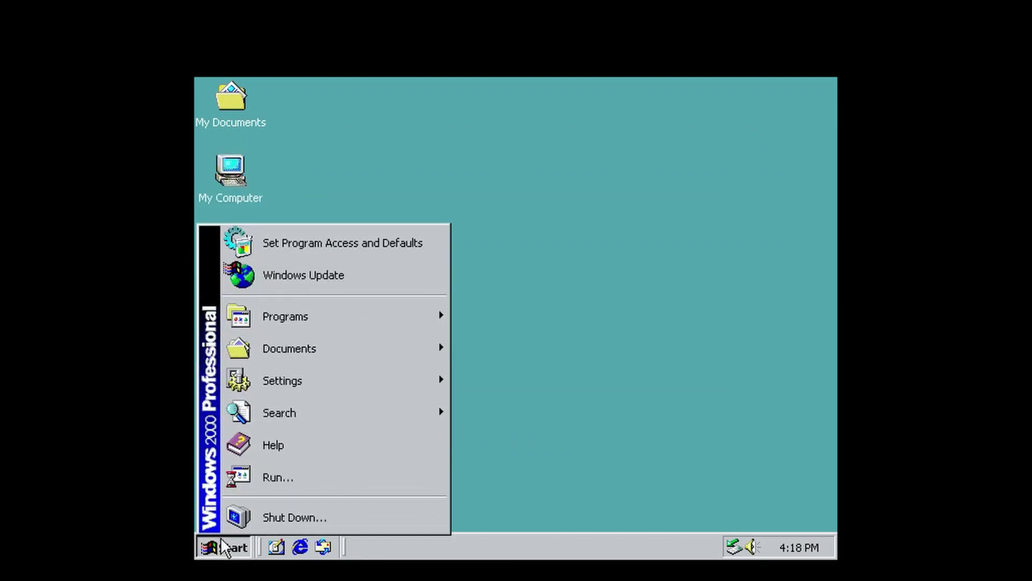
{"action": "left_click", "coordinate": [264, 517]}
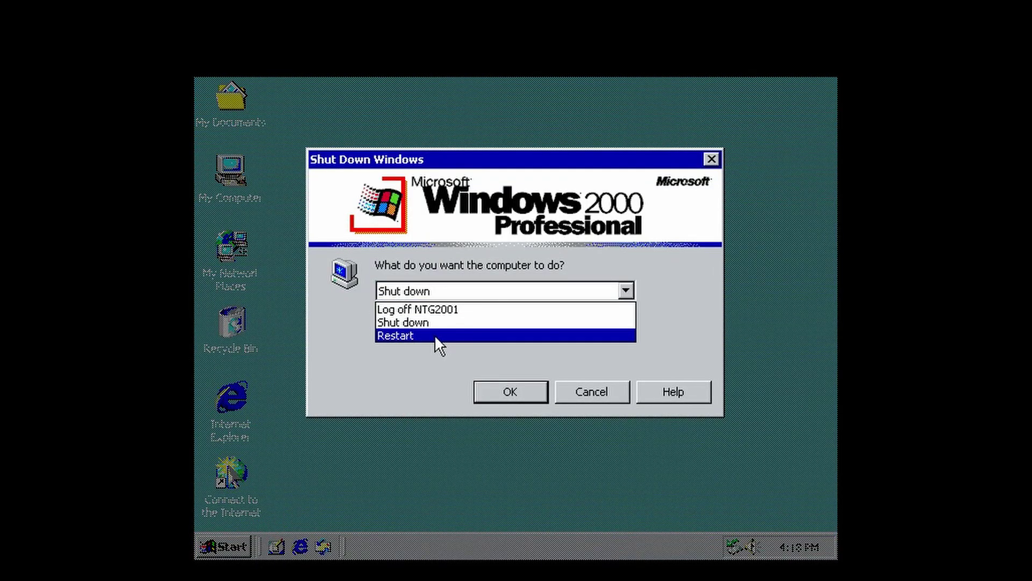
{"action": "left_click", "coordinate": [434, 334]}
{"action": "left_click", "coordinate": [502, 395]}
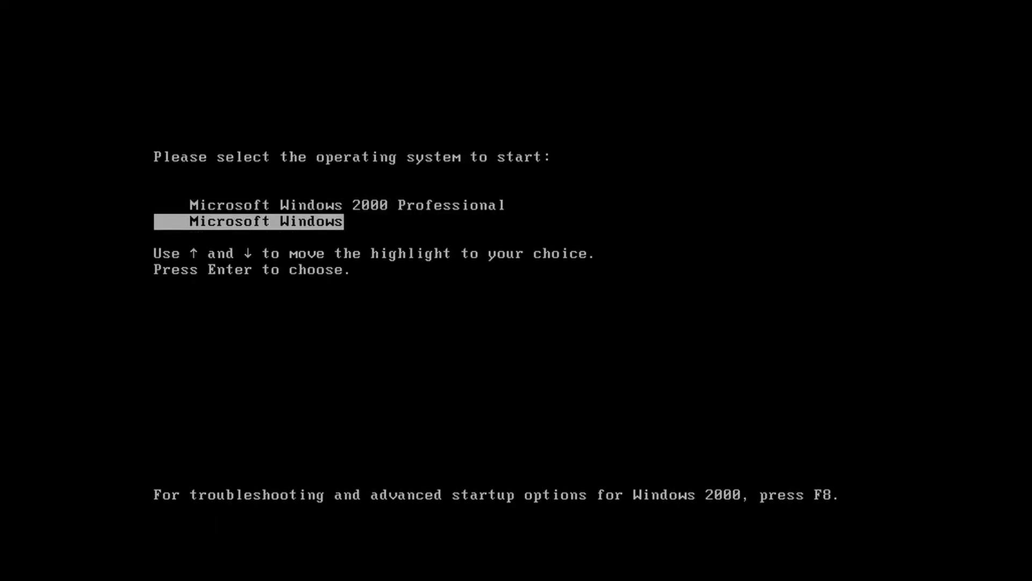
Step: At the boot menu, start the Microsoft Windows (Windows 98) entry
{"action": "key", "text": "Up"}
{"action": "key", "text": "Down"}
{"action": "key", "text": "Up"}
{"action": "key", "text": "Down"}
{"action": "key", "text": "Up"}
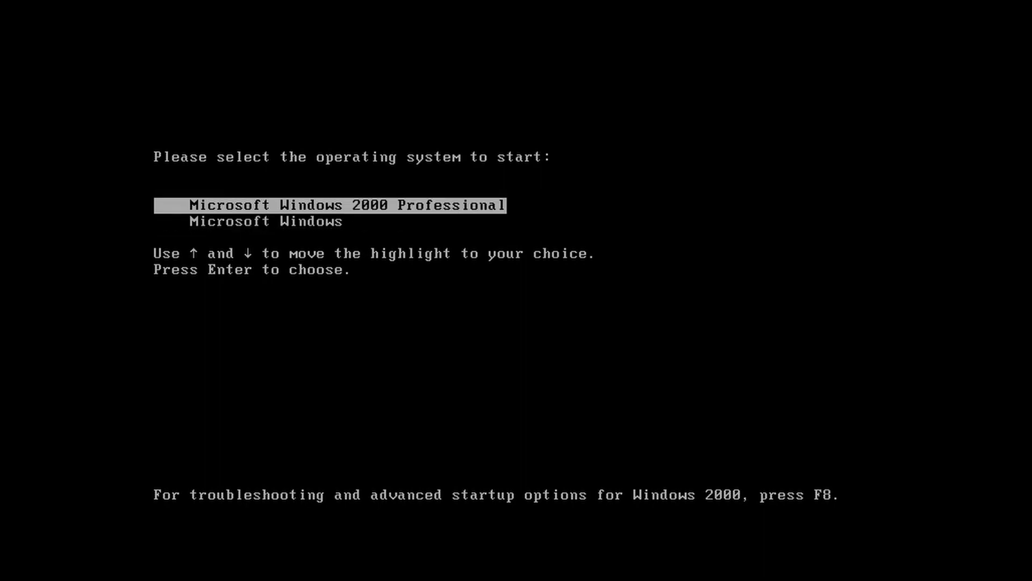
{"action": "key", "text": "Down"}
{"action": "key", "text": "Down"}
{"action": "key", "text": "Up"}
{"action": "key", "text": "Down"}
{"action": "key", "text": "Up"}
{"action": "key", "text": "Down"}
{"action": "key", "text": "Up"}
{"action": "key", "text": "Down"}
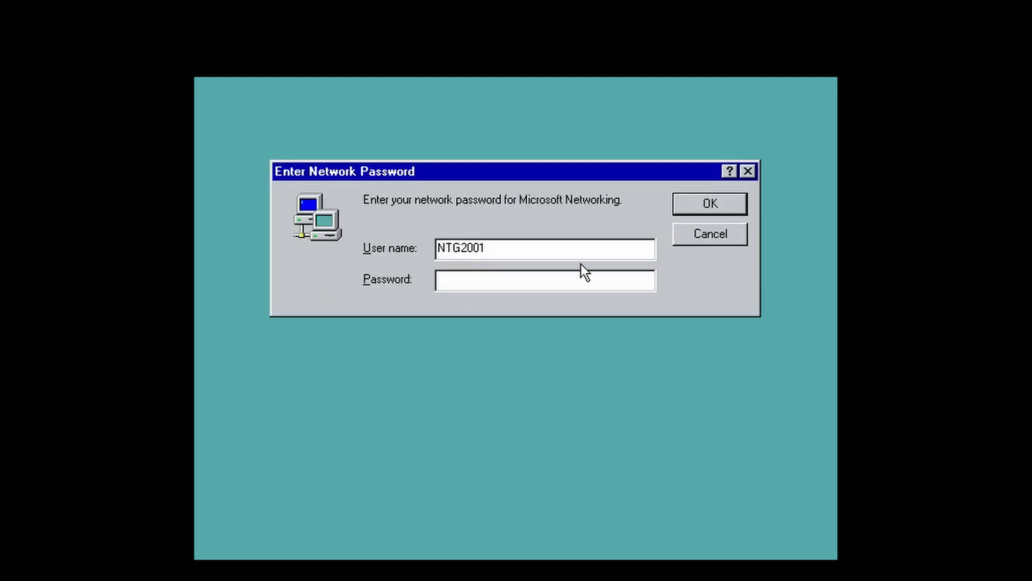
Step: Dismiss the password and Welcome screens, check My Computer shows C: and CD drive D:, then close it
{"action": "left_click", "coordinate": [731, 228]}
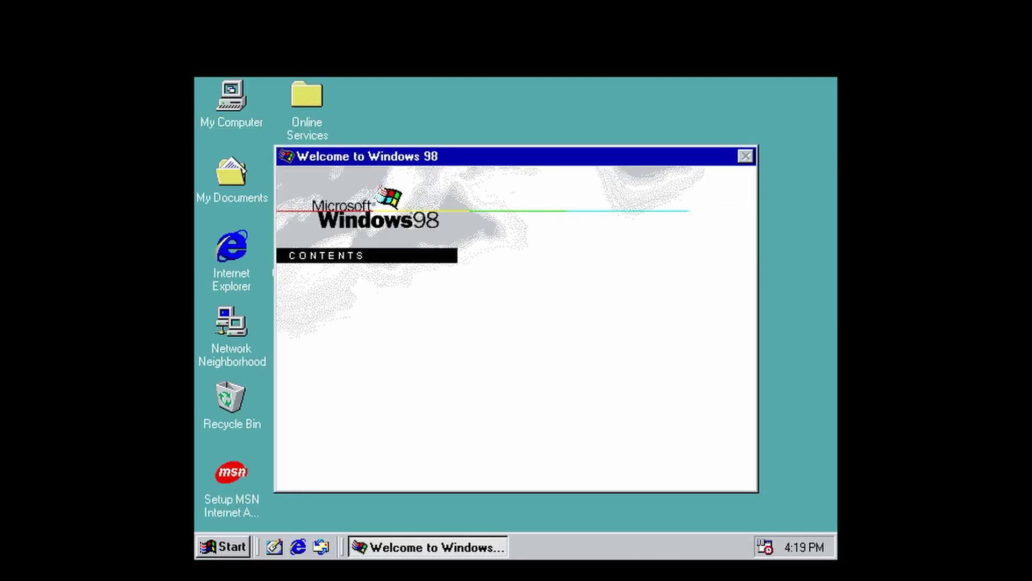
{"action": "left_click", "coordinate": [732, 475]}
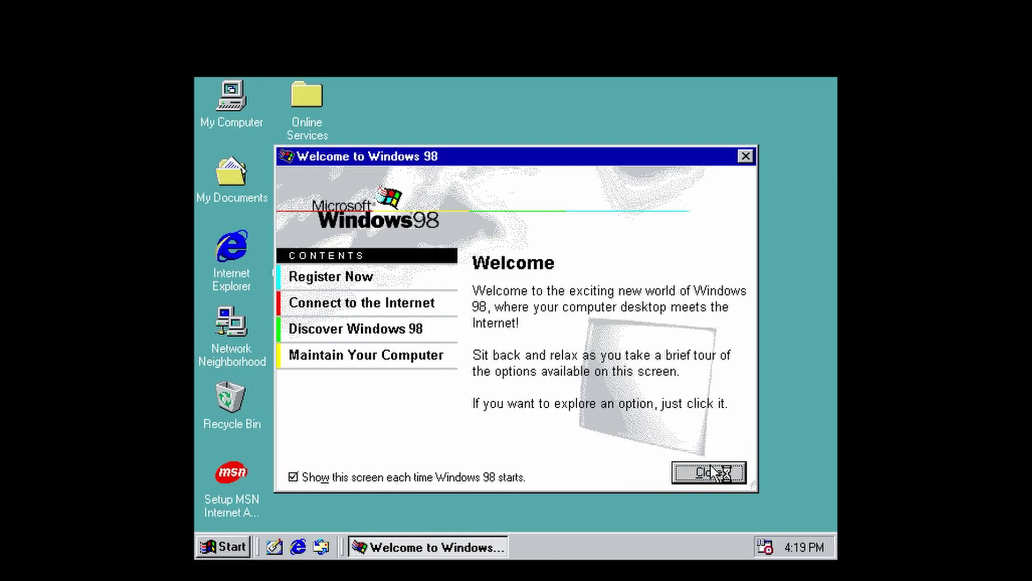
{"action": "double_click", "coordinate": [226, 99]}
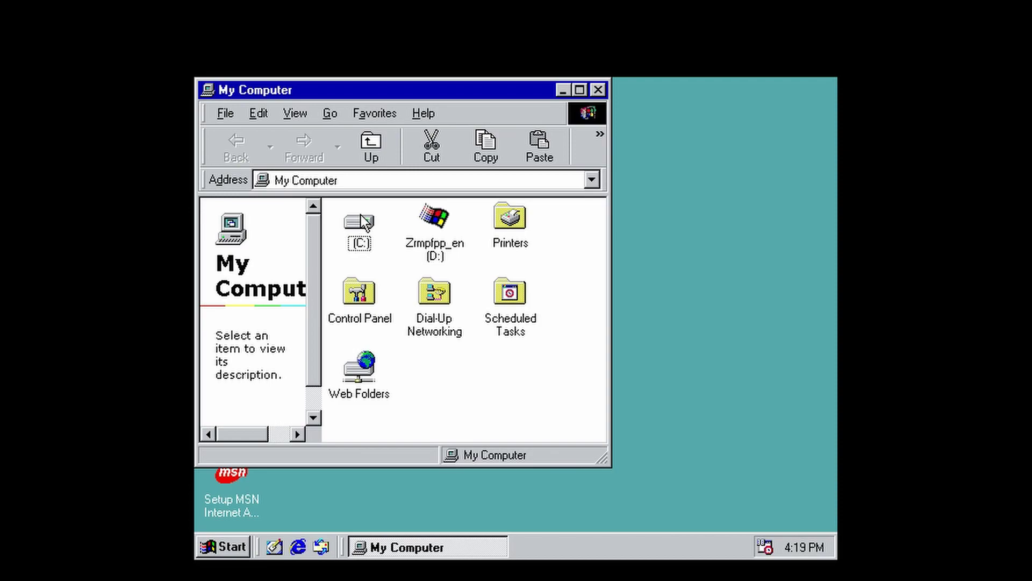
{"action": "left_click_drag", "start_coordinate": [600, 457], "coordinate": [720, 471]}
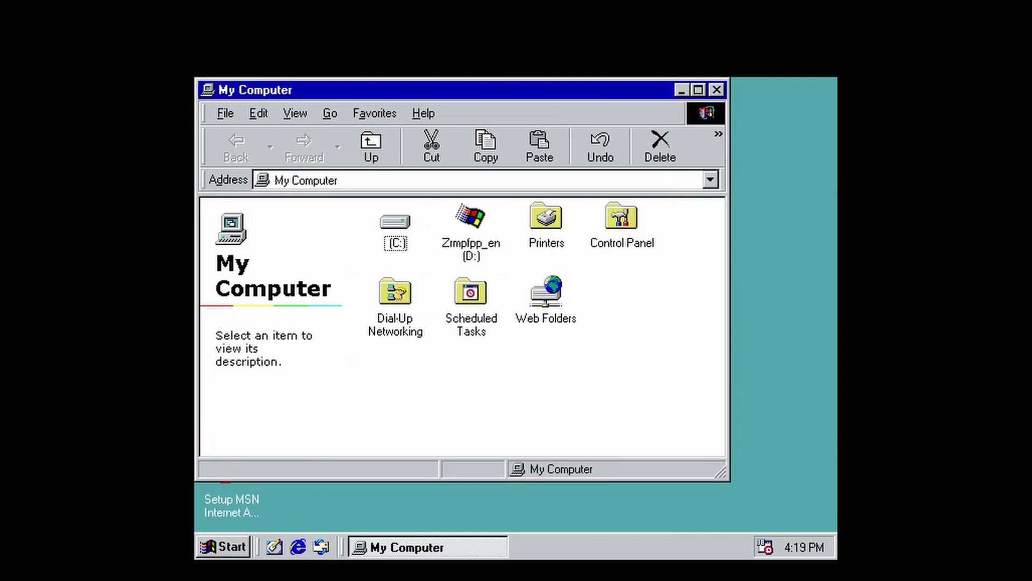
{"action": "left_click", "coordinate": [719, 89]}
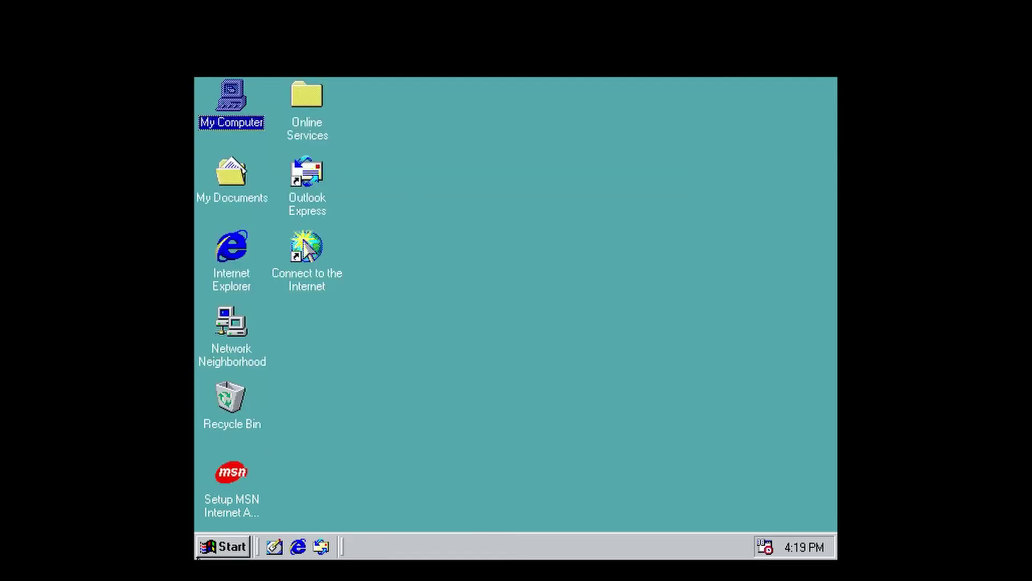
{"action": "key", "text": "super"}
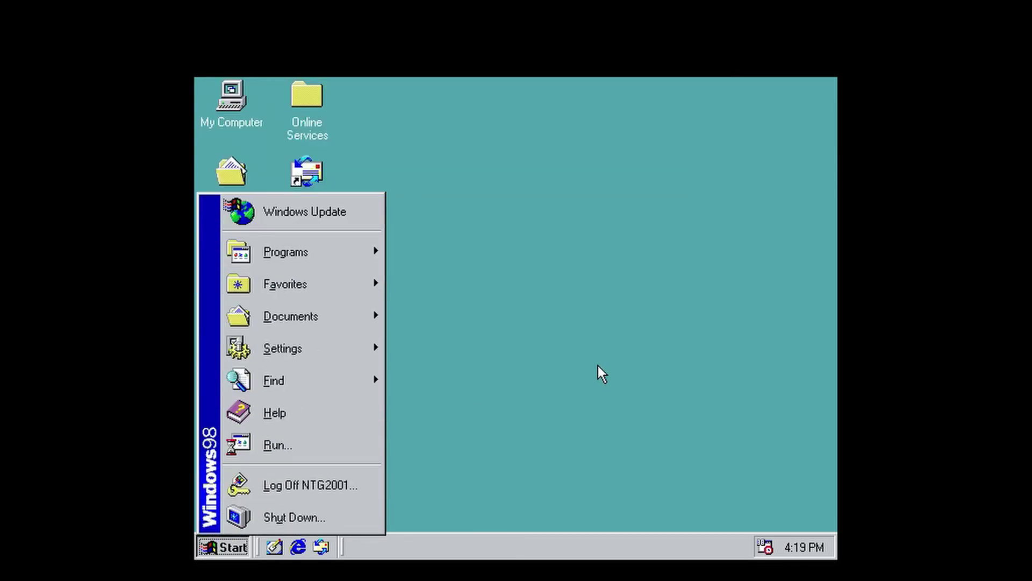
{"action": "key", "text": "super"}
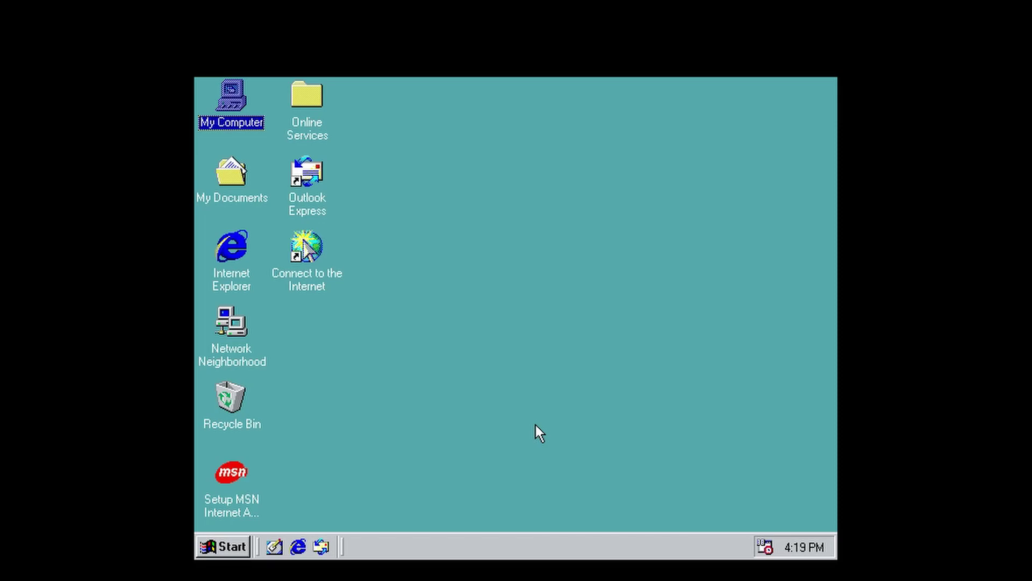
{"action": "left_click", "coordinate": [534, 424]}
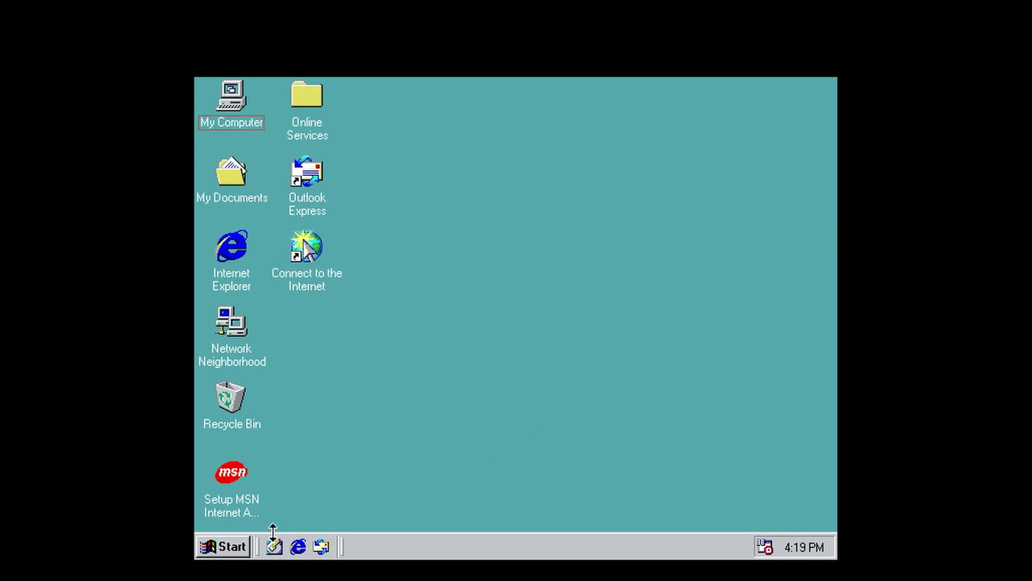
{"action": "left_click", "coordinate": [220, 546]}
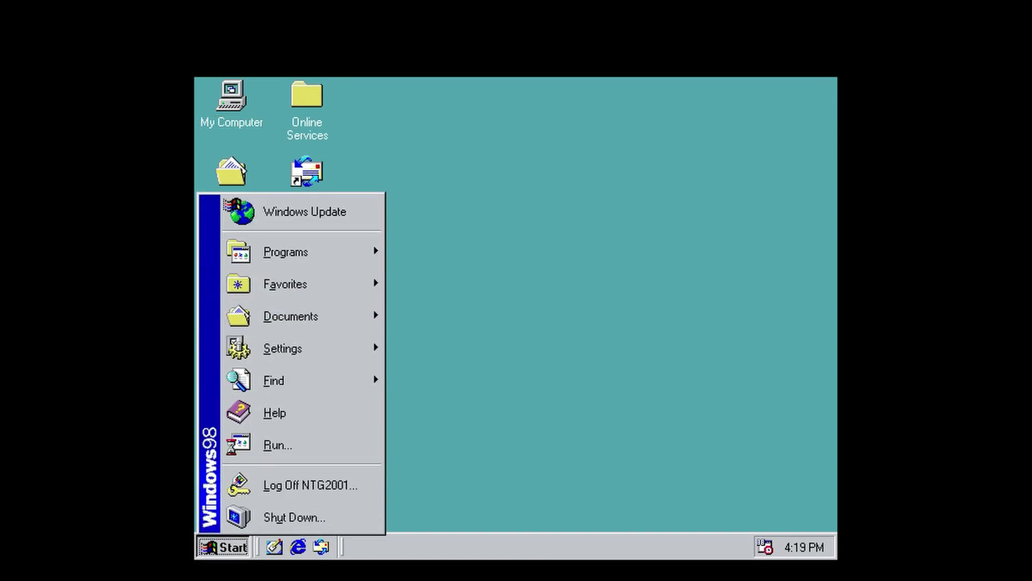
{"action": "left_click", "coordinate": [570, 387]}
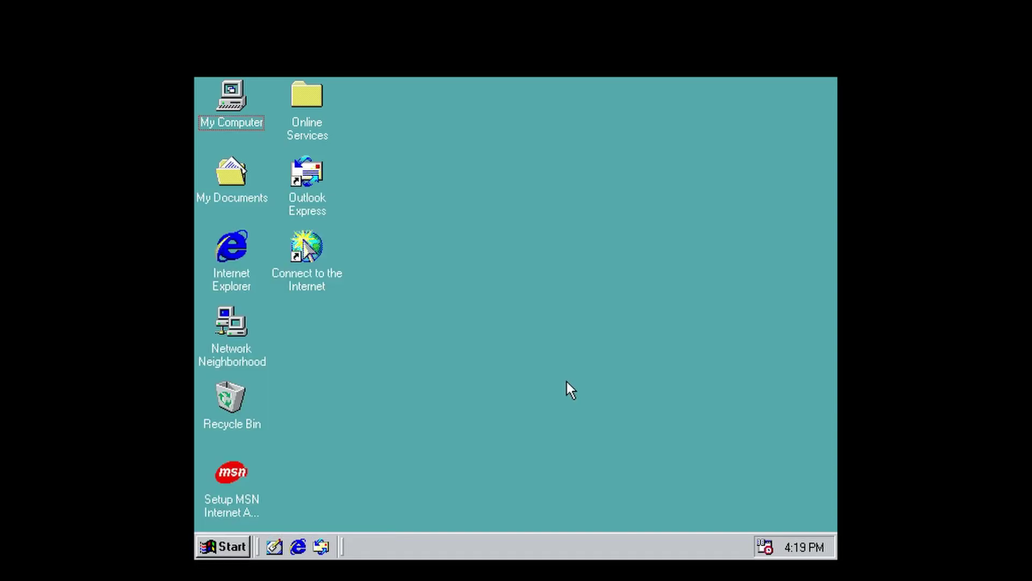